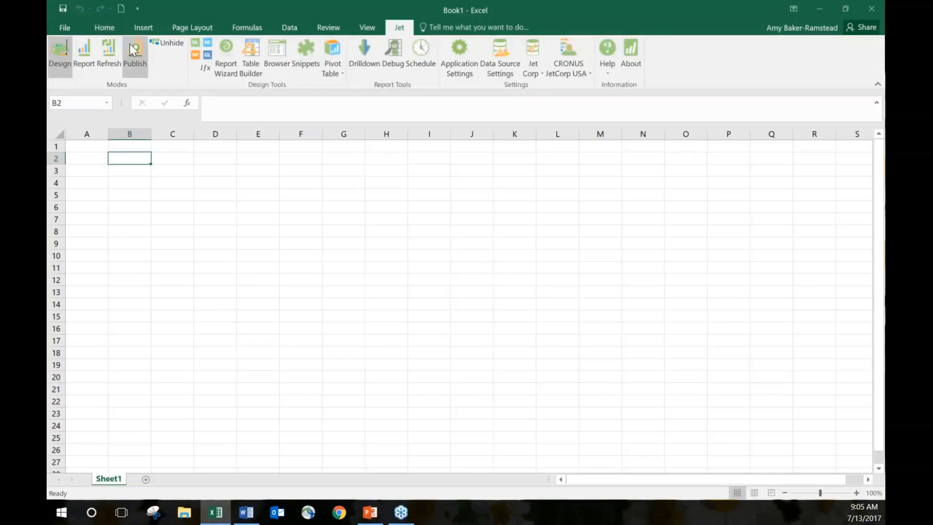
- Examine the arguments of the NP function's Dates option, including the Period Type and Return Period End choices, without inserting it
click(194, 56)
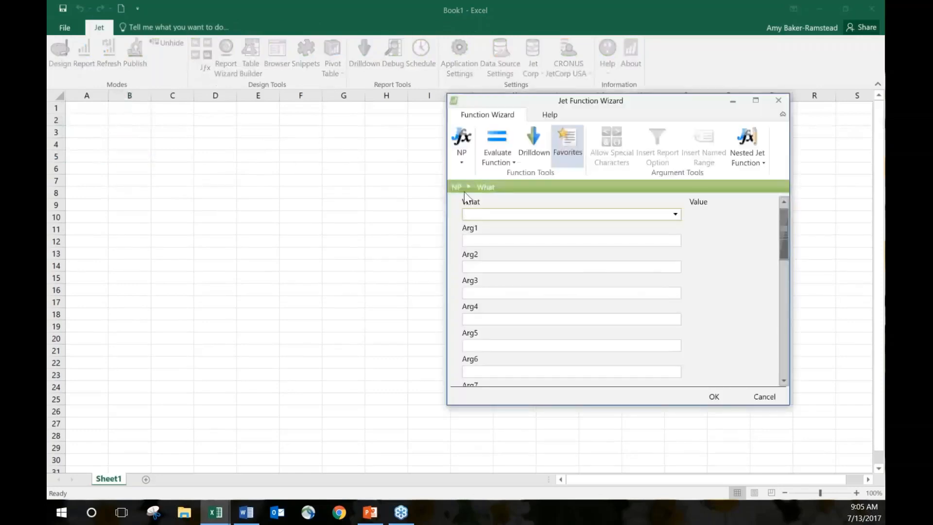
click(675, 215)
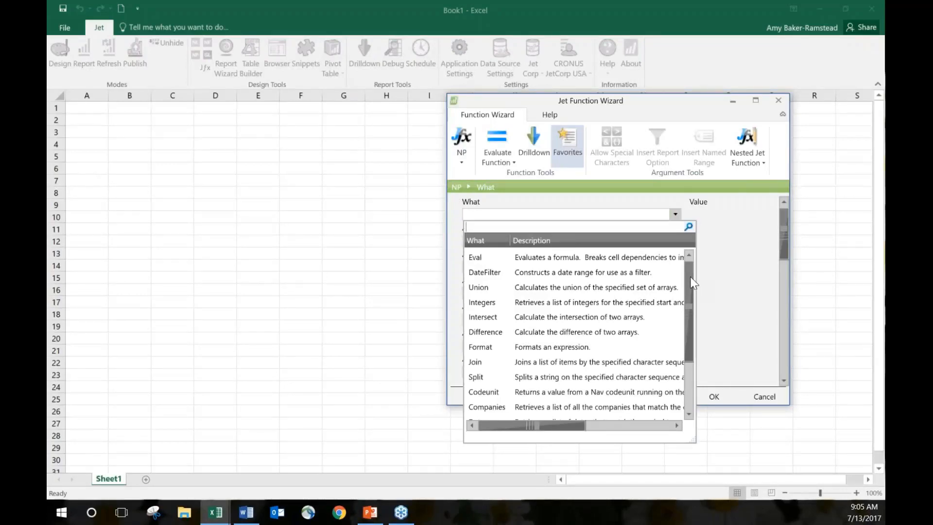
text(Dates)
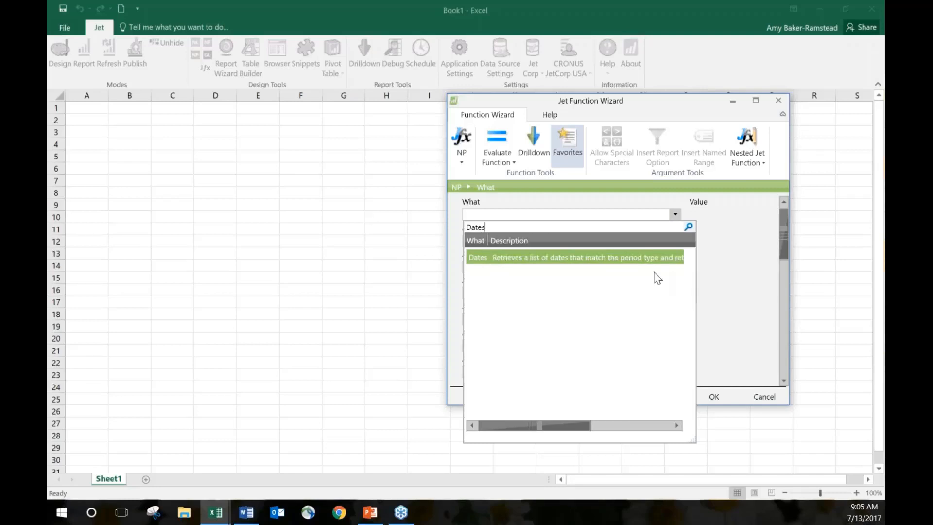
click(636, 257)
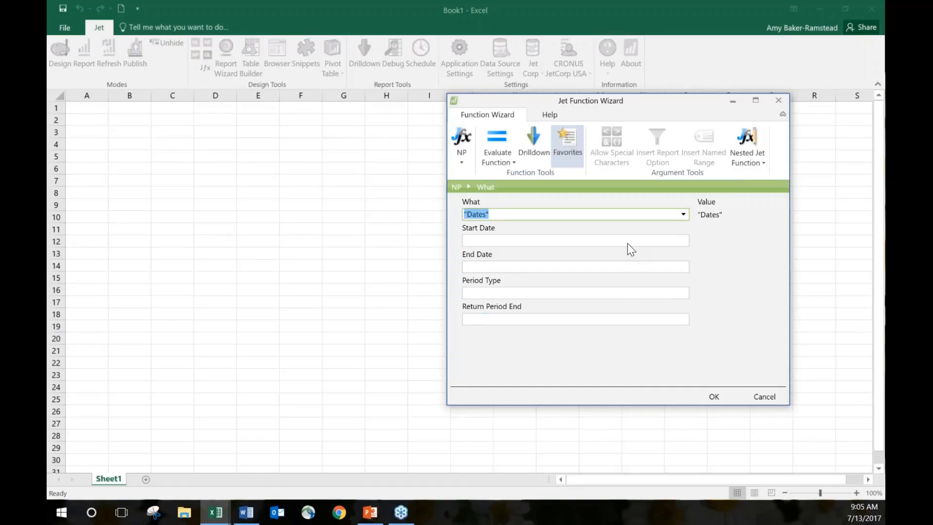
click(634, 293)
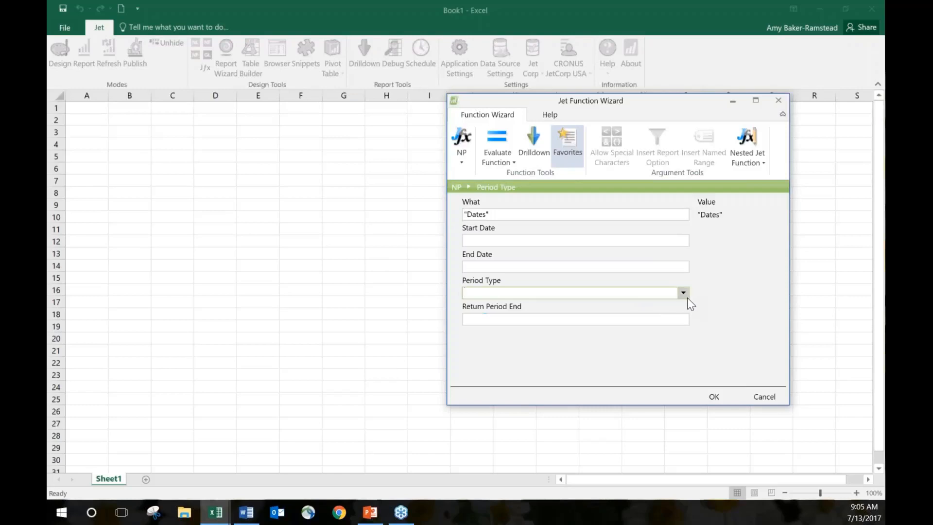
click(687, 298)
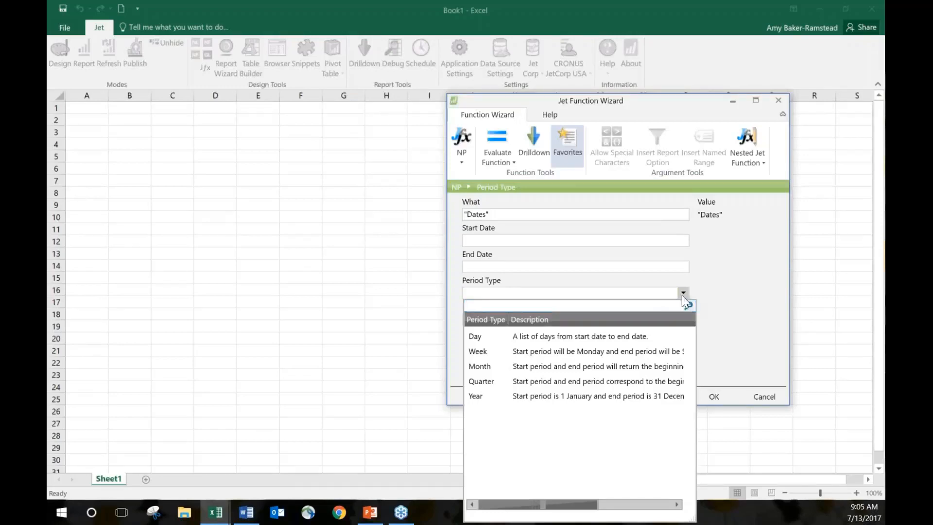
click(682, 294)
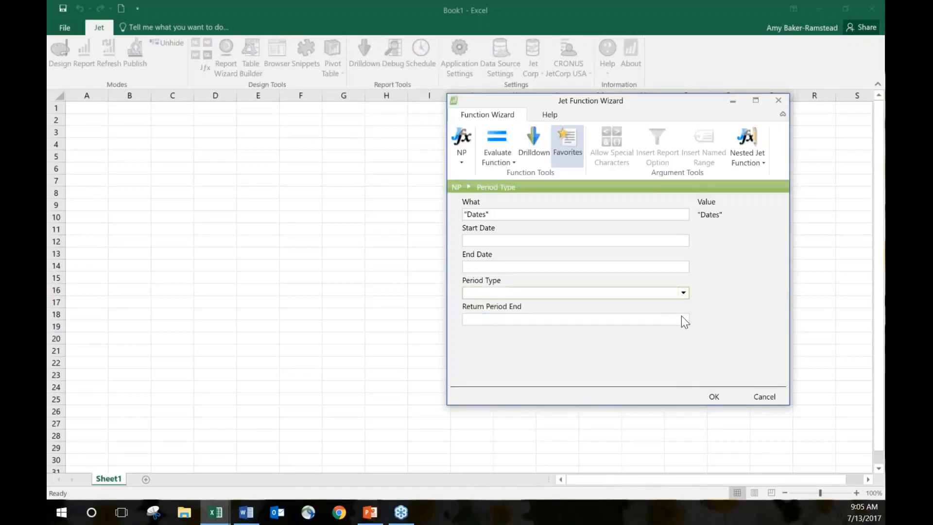
click(681, 317)
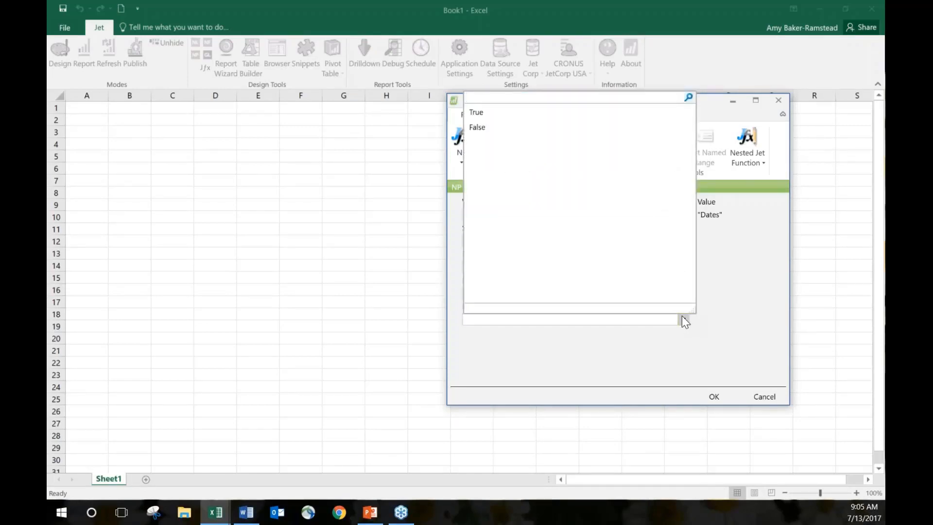
click(726, 328)
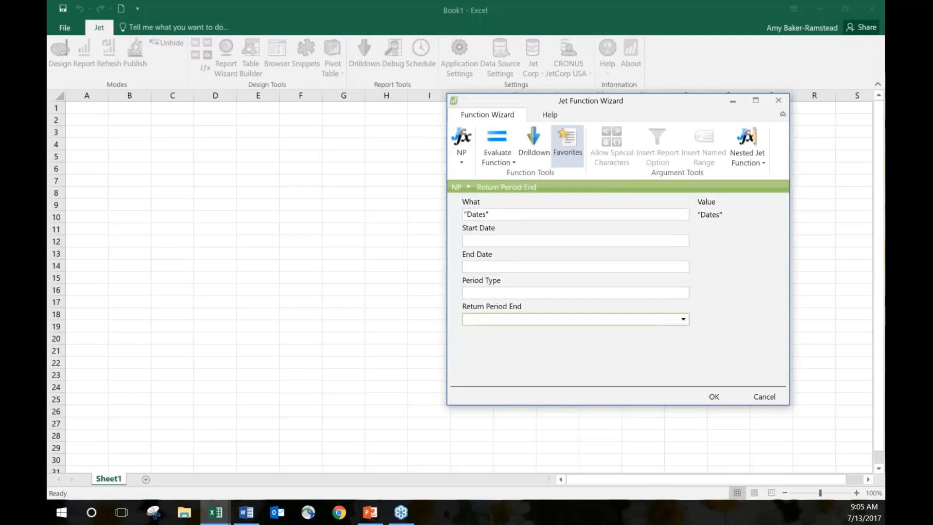
key(alt+Tab)
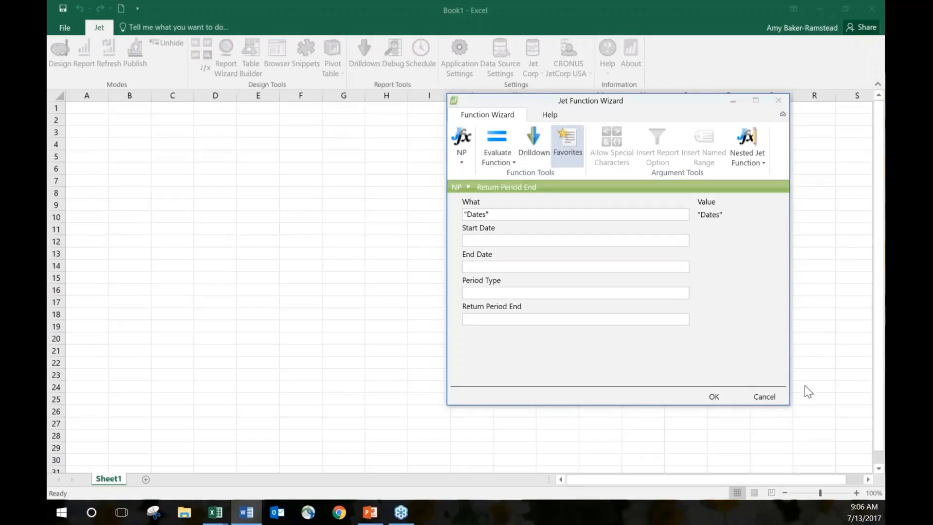
click(764, 397)
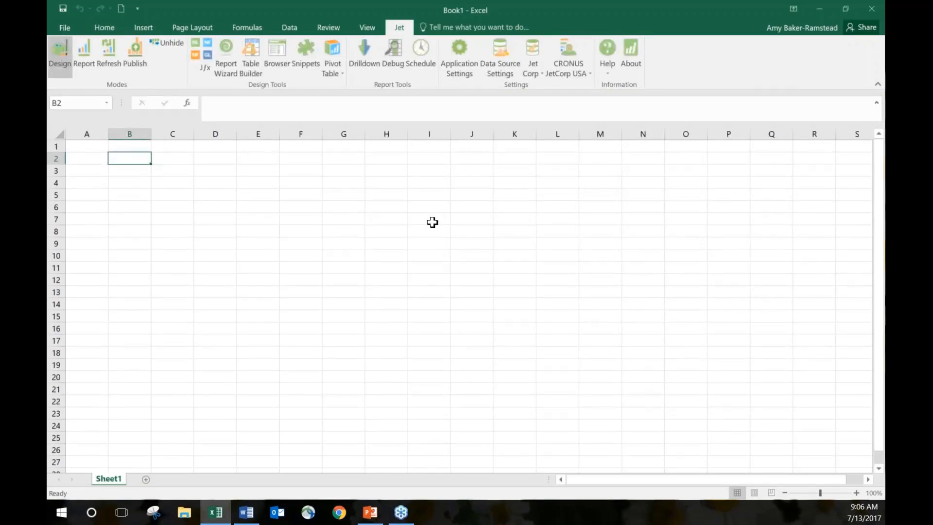
- Label cell B2 Start Date and enter 1/1/2017 beside it in C2
text(Start Date)
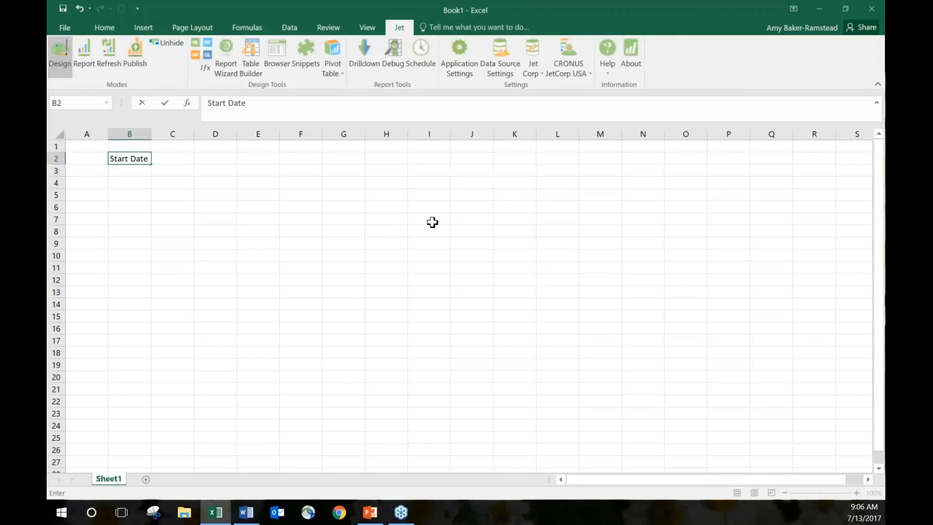
key(Tab)
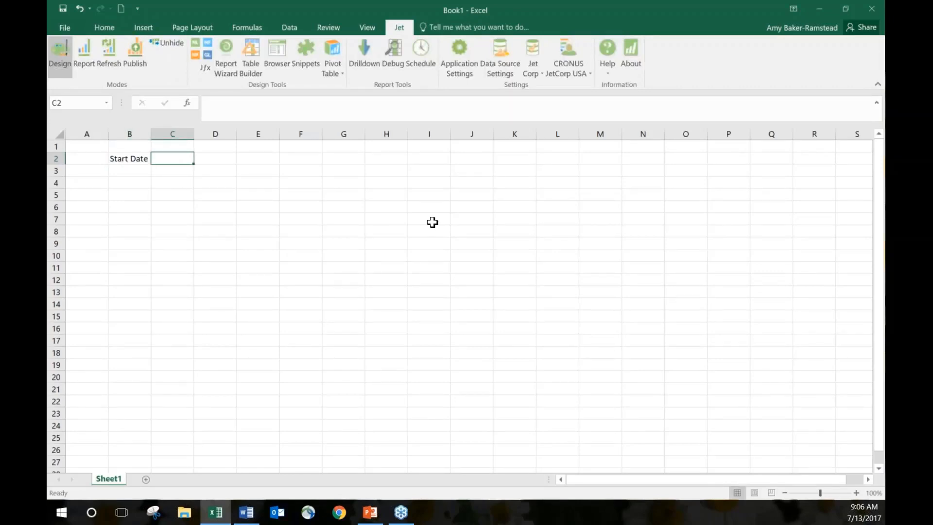
text(1/1/201)
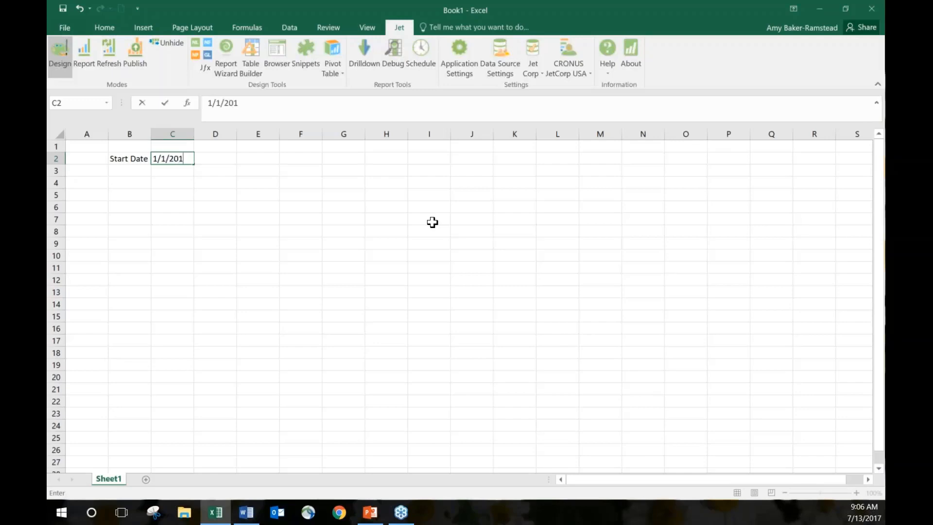
text(7)
key(Return)
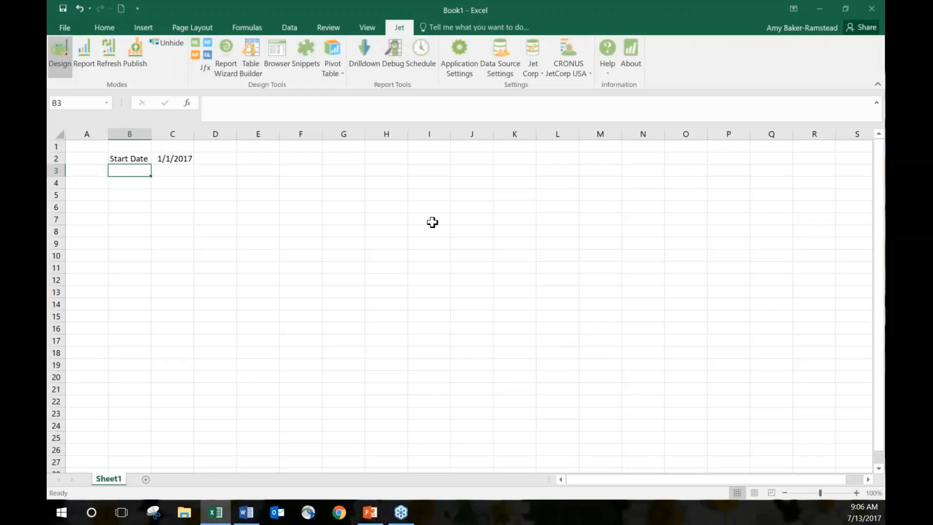
- Label cell B3 End Date and enter 6/30/2017 beside it in C3
text(End Date)
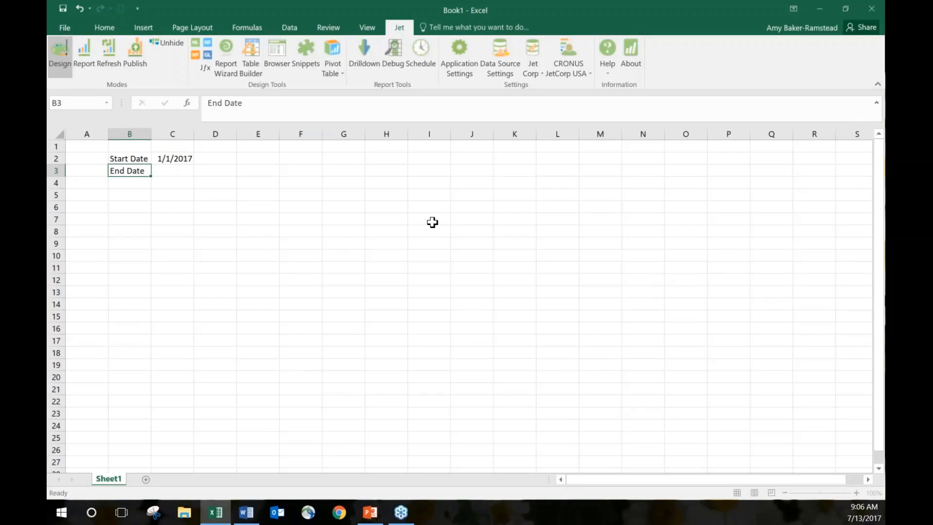
key(Tab)
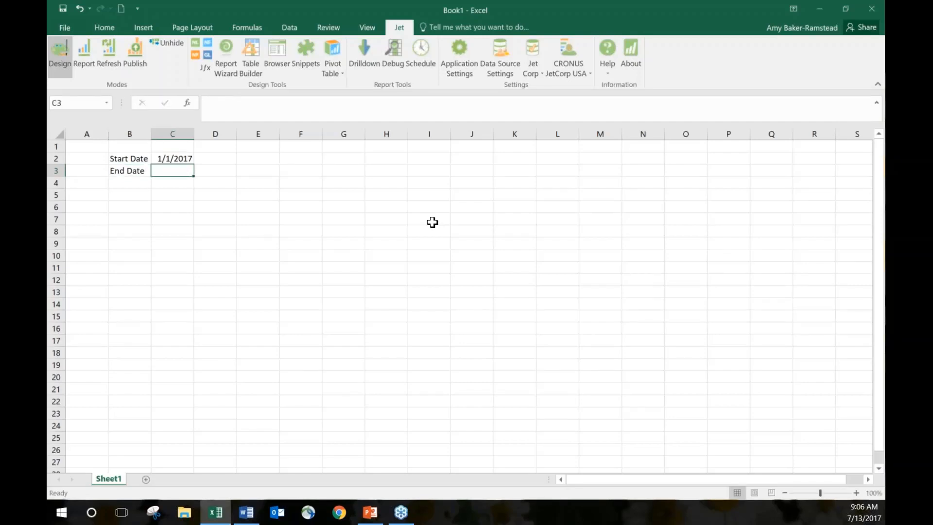
text(6)
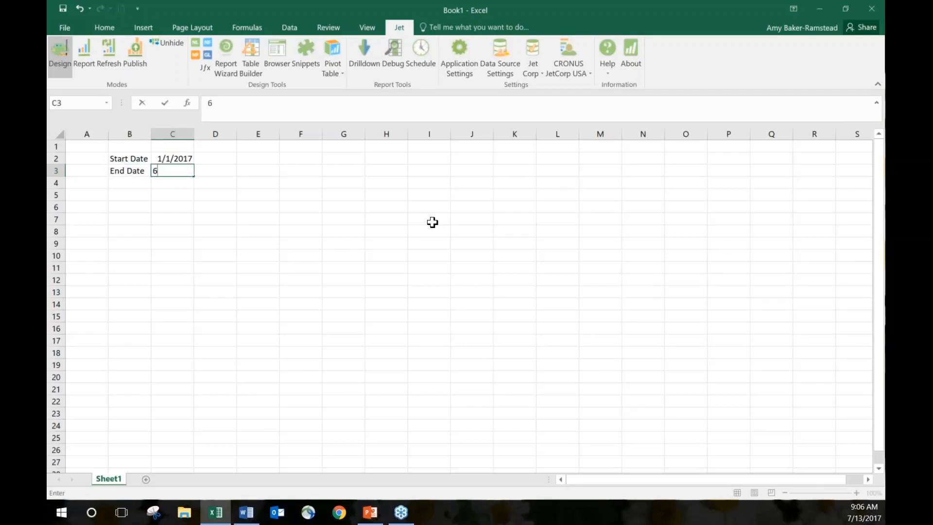
text(/30/2017)
key(Return)
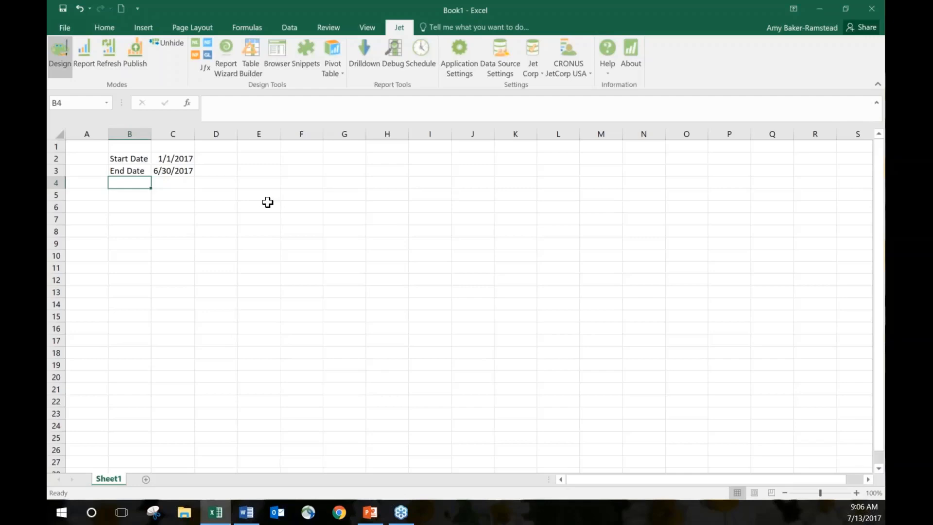
- Label cell B4 Period Type with column B fitted to its contents, and enter month in C4
text(Period T)
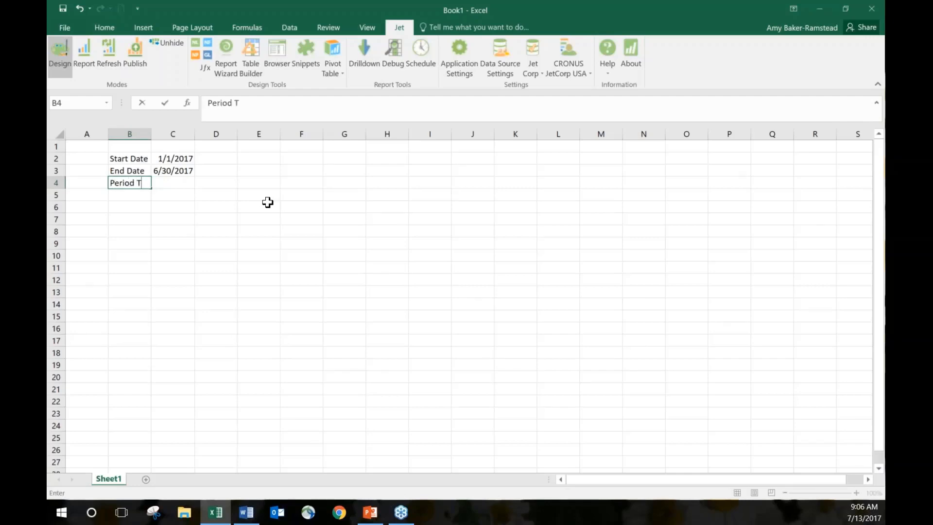
text(ype)
key(Tab)
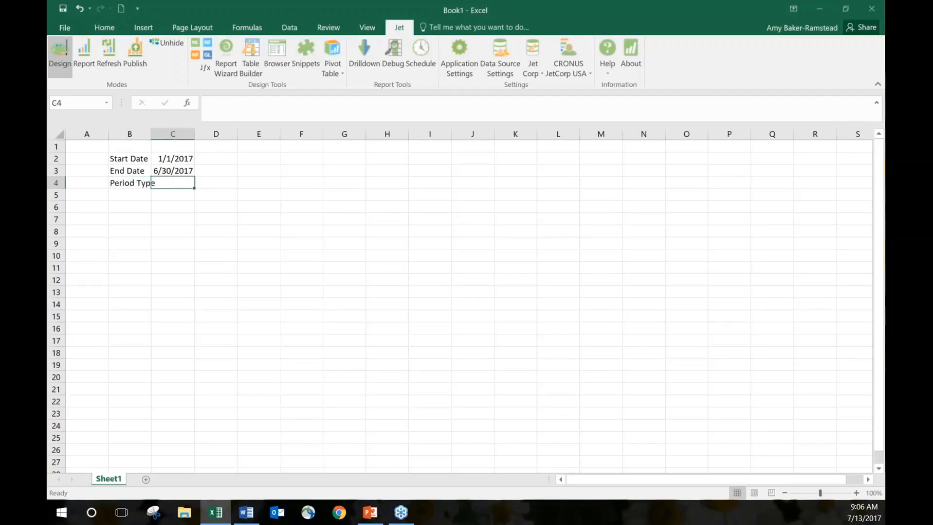
double_click(152, 137)
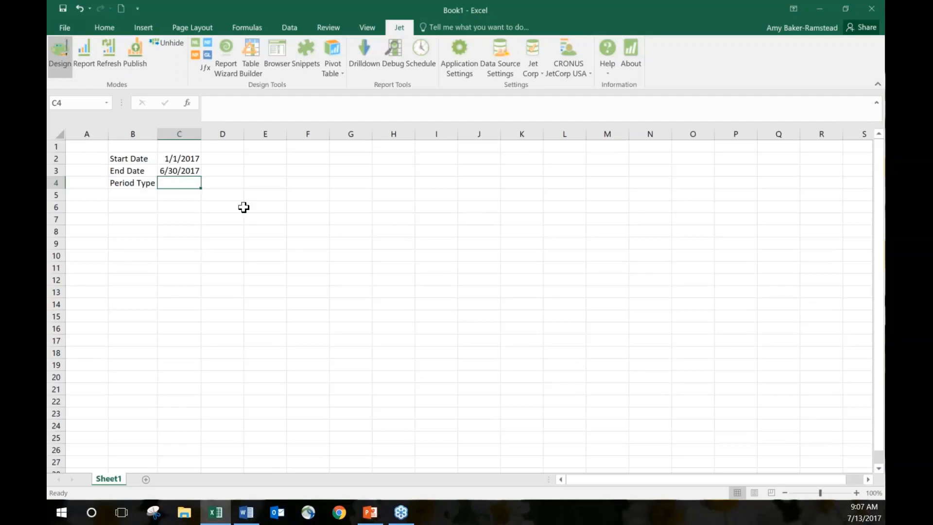
text(month)
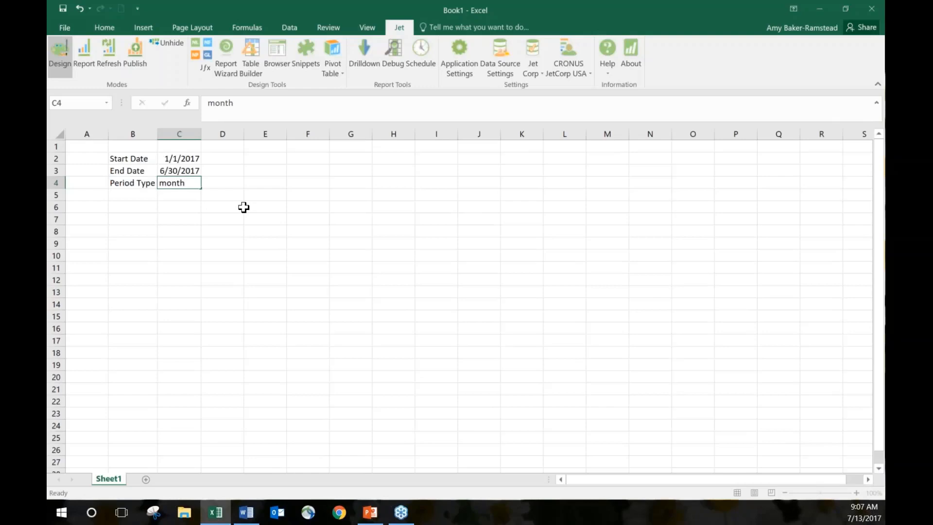
key(Return)
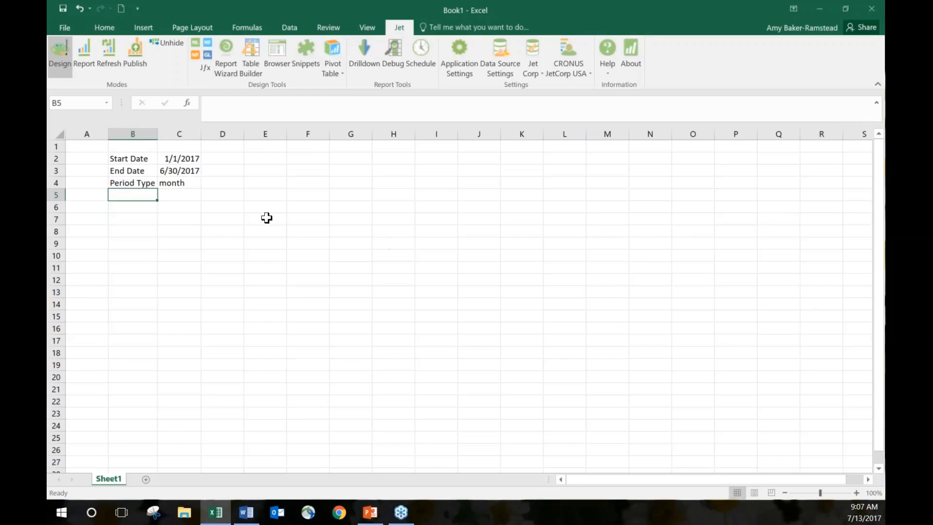
- Start a Jet NL function in cell E5 with its What argument set to Columns
click(261, 195)
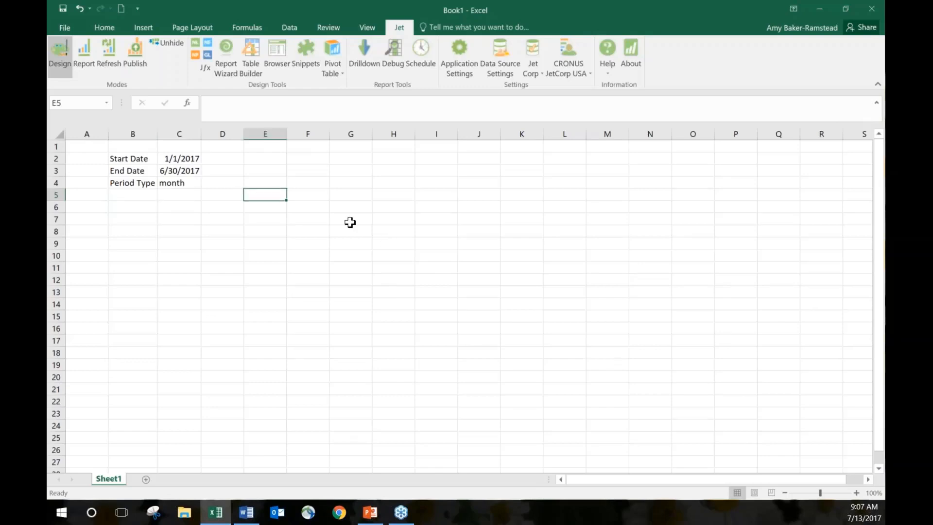
key(alt+Tab)
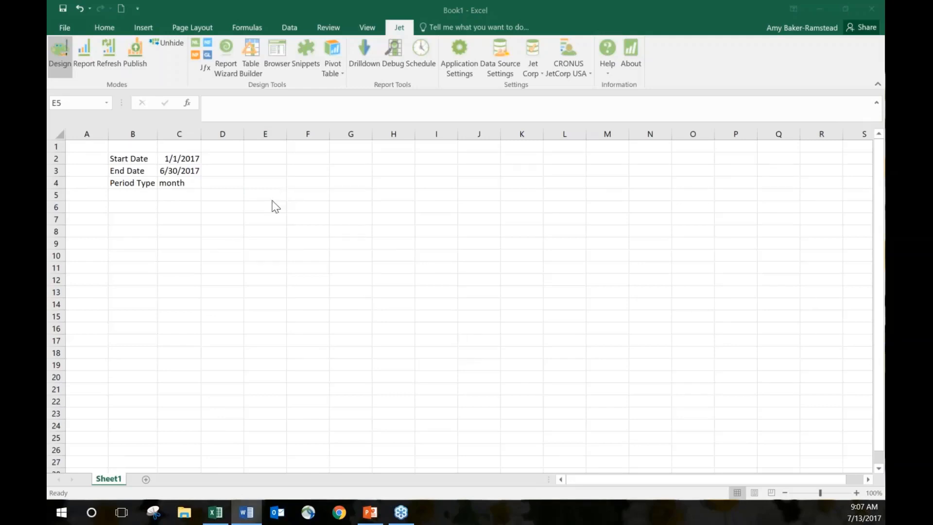
key(alt+Tab)
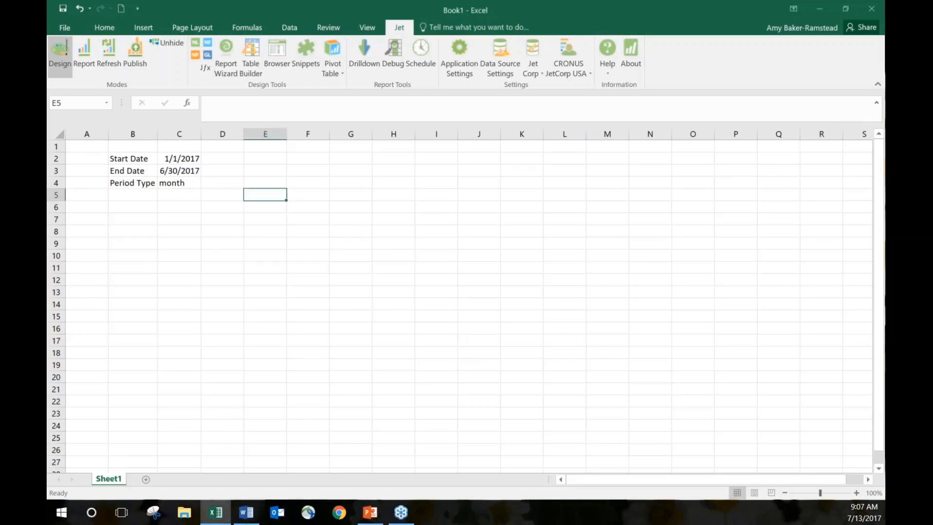
click(194, 46)
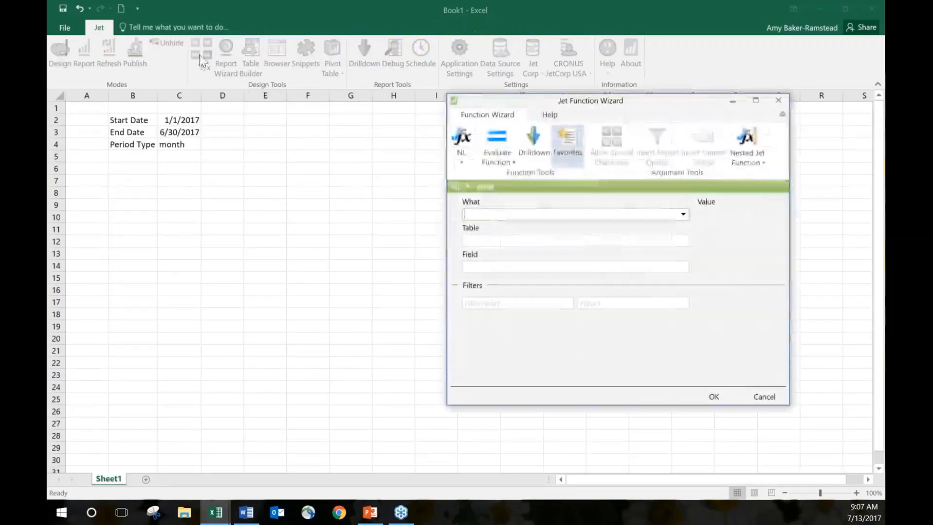
click(683, 217)
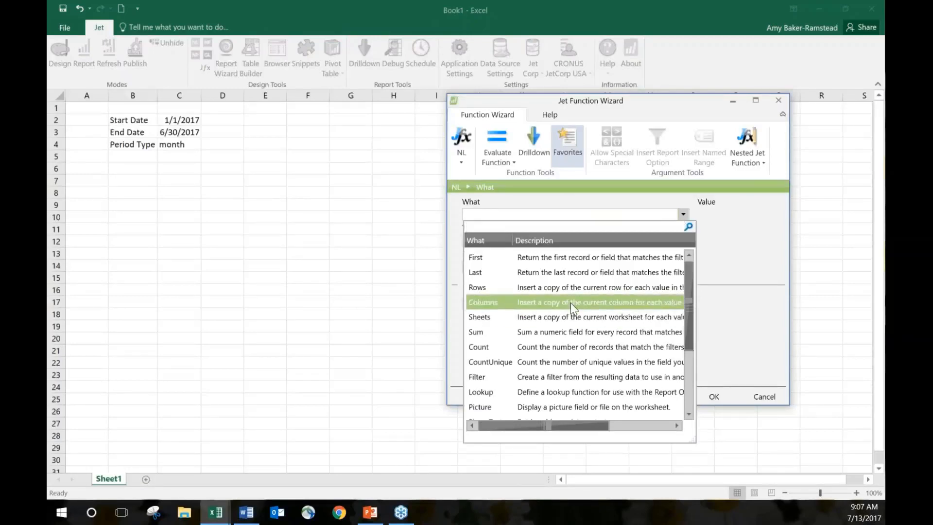
click(509, 307)
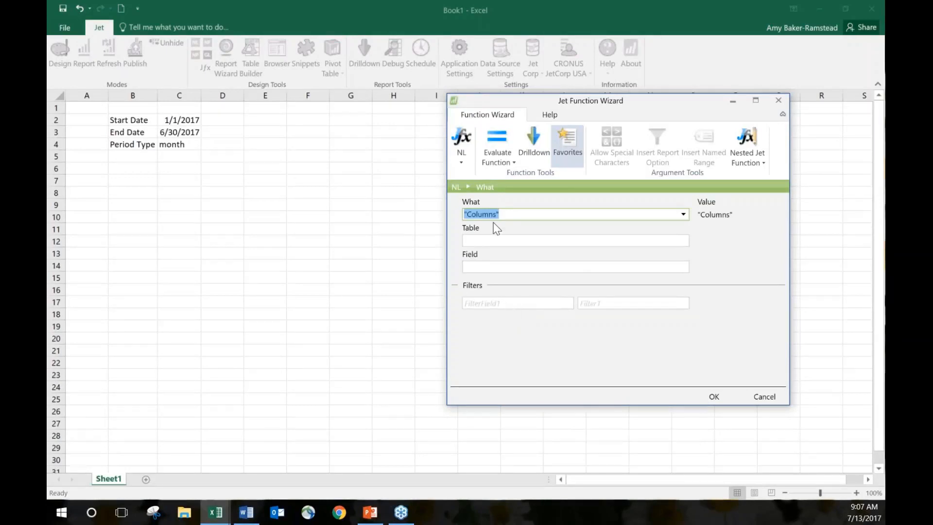
- Nest an NP function in the Table argument of the NL function and set its What argument to Dates
click(496, 240)
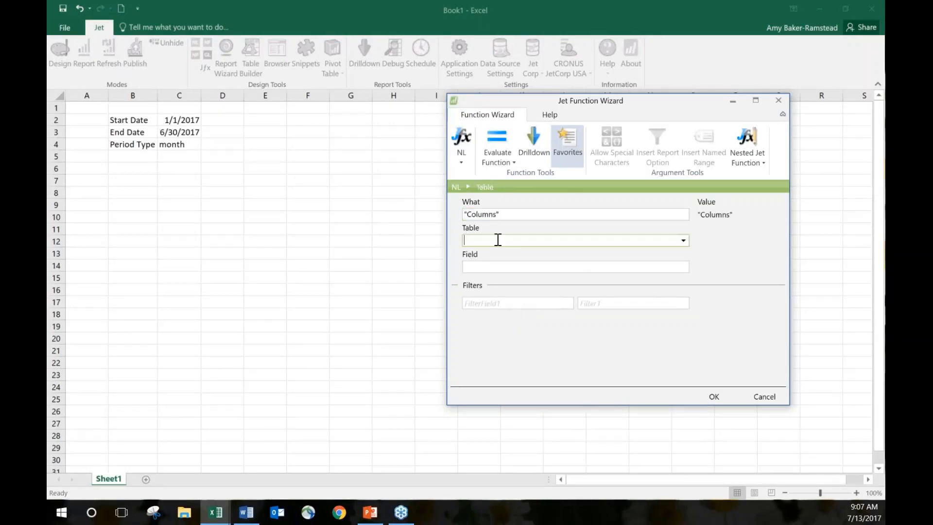
click(750, 162)
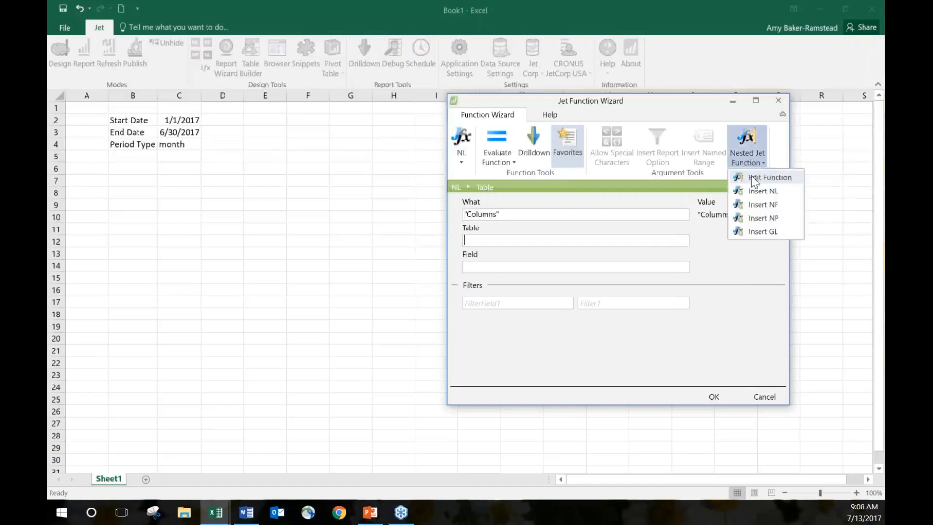
click(760, 218)
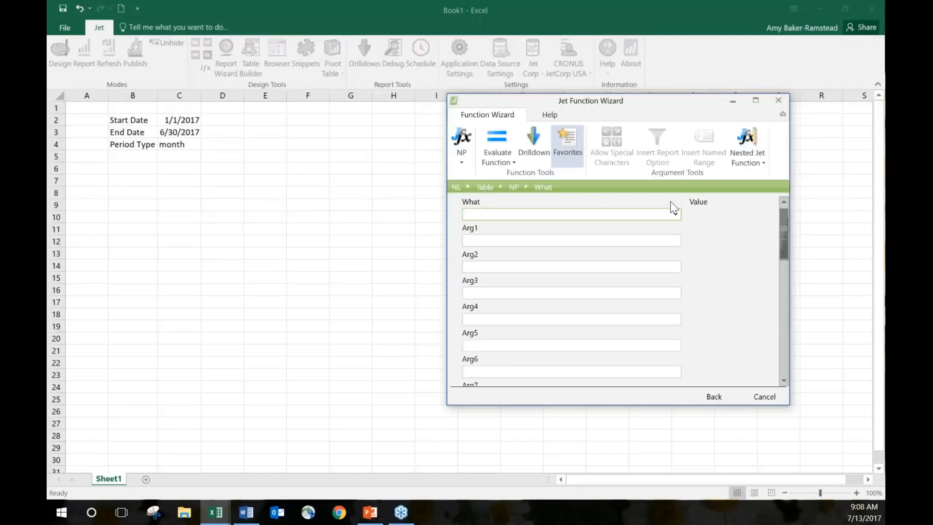
click(675, 215)
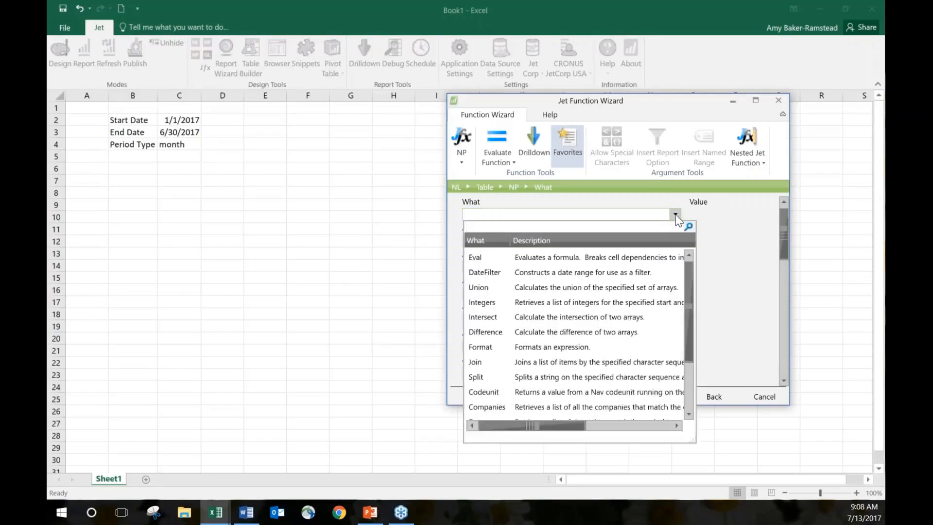
text(da)
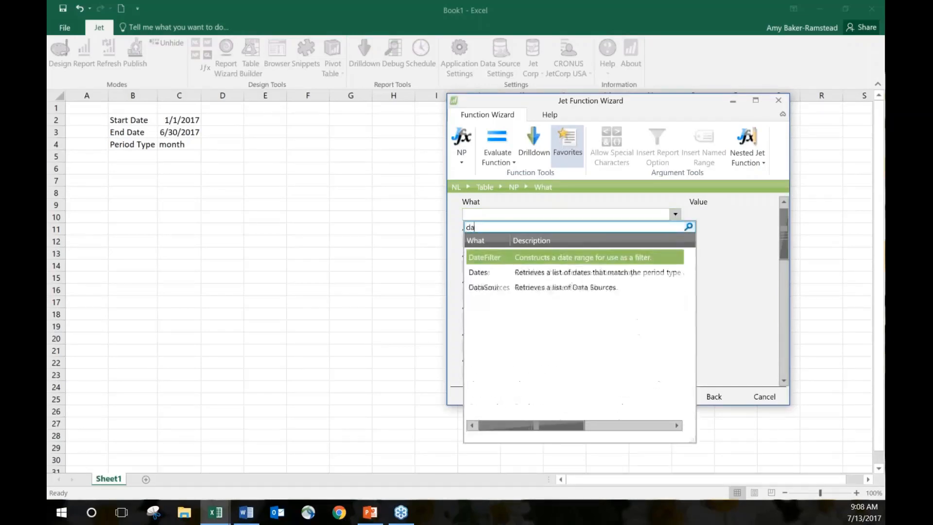
click(566, 273)
- Set the NP function's Start Date to $C$2 and its End Date to $C$3 as absolute cell references
click(564, 241)
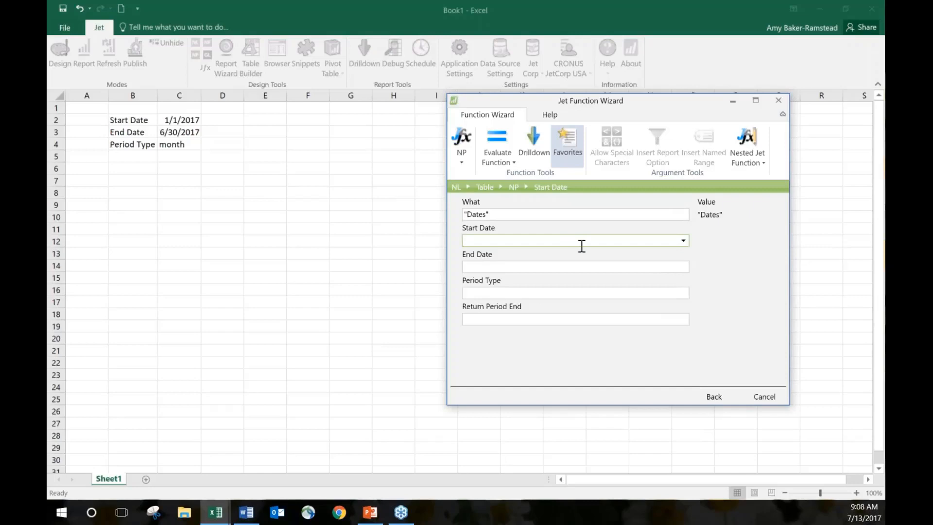
click(265, 155)
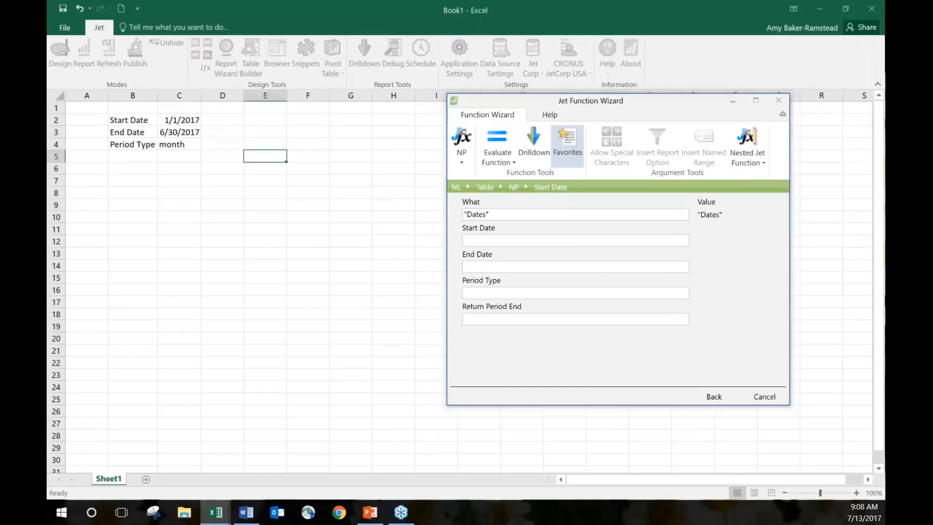
click(176, 121)
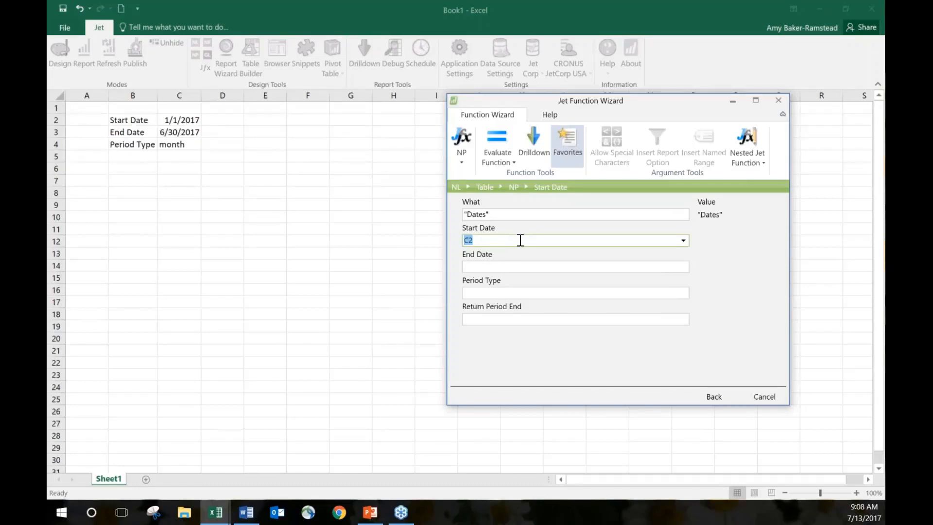
key(F4)
key(Tab)
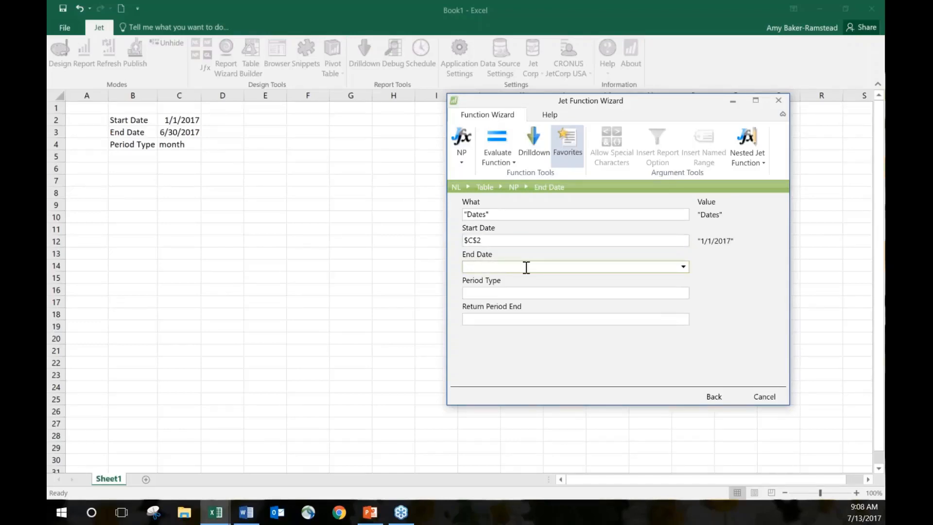
click(191, 133)
- Set the NP function's Period Type to the absolute cell reference $C$4
click(519, 292)
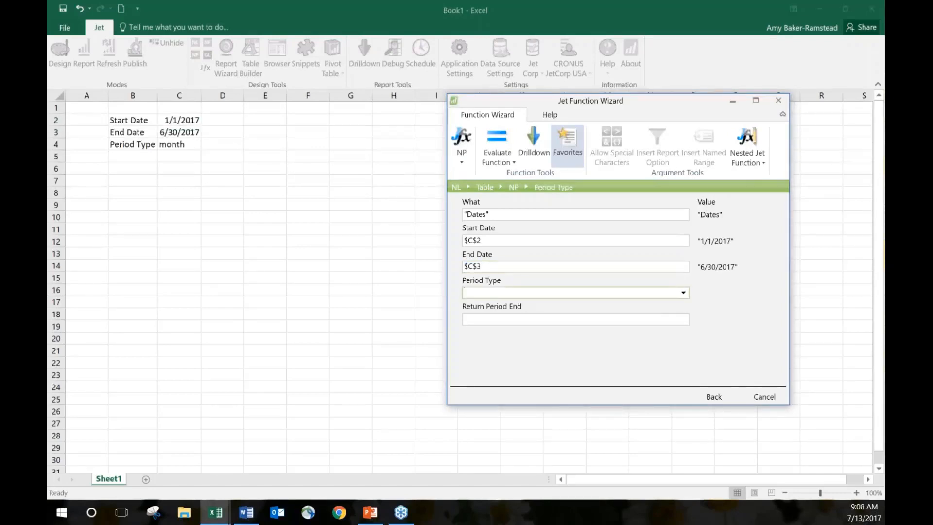
click(683, 293)
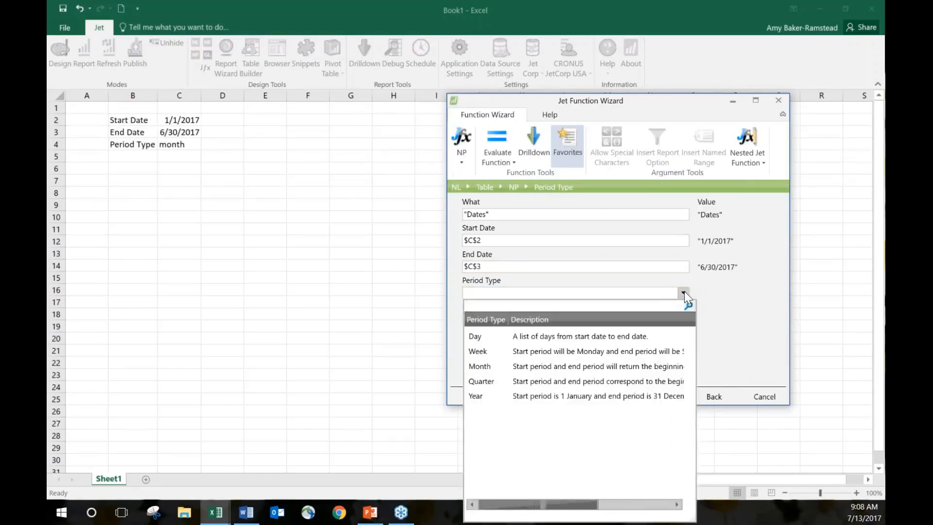
click(683, 290)
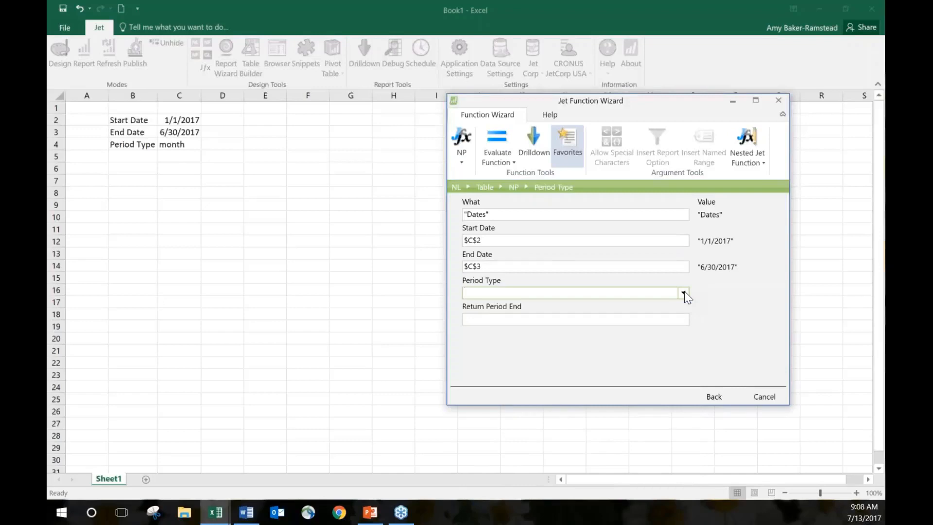
click(182, 137)
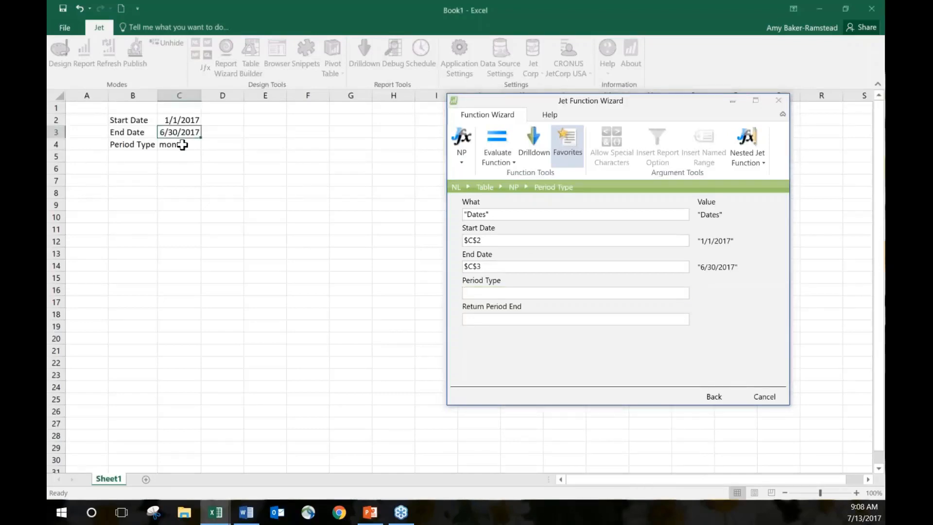
click(183, 145)
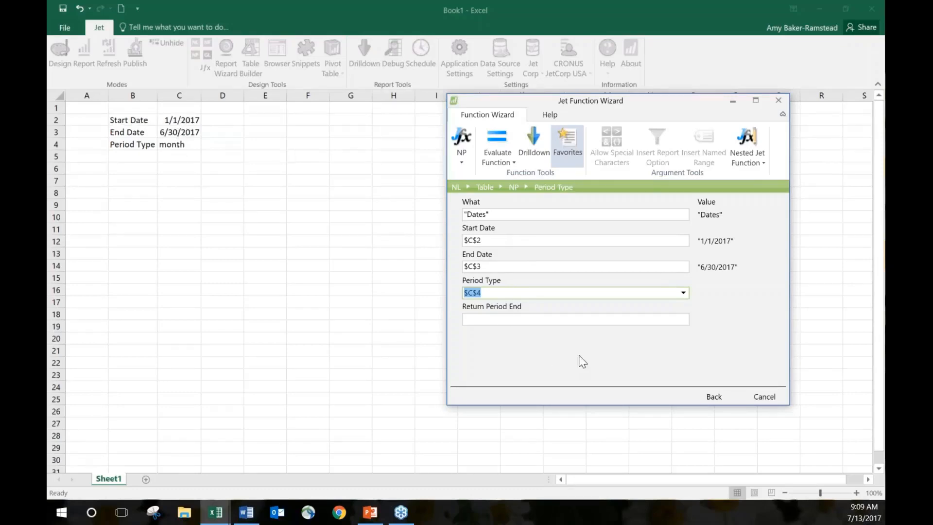
- Set Return Period End to False and insert the completed NL Columns function with its nested NP into E5
click(508, 320)
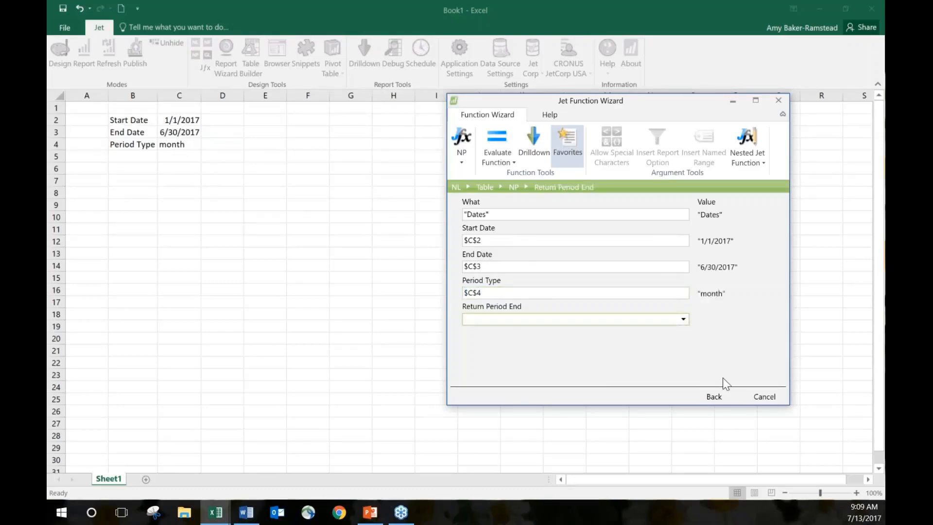
key(alt+Down)
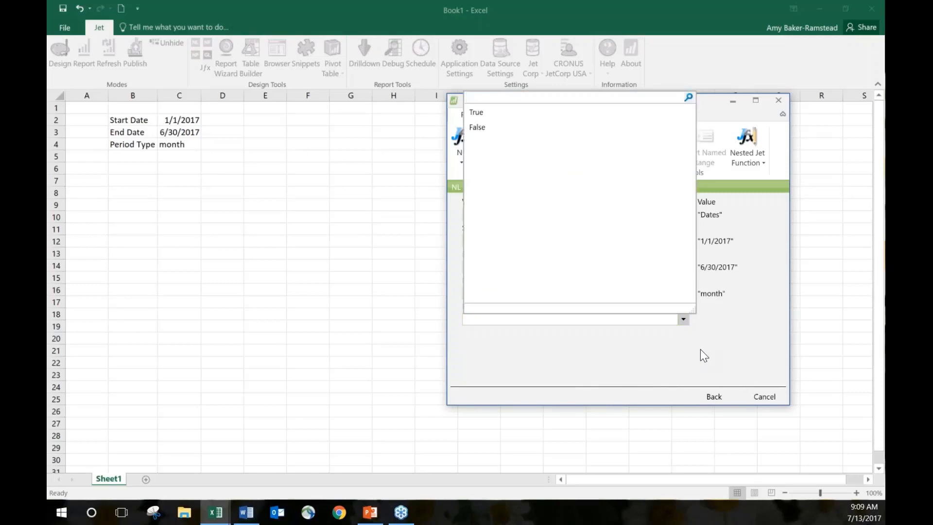
text(f)
key(Return)
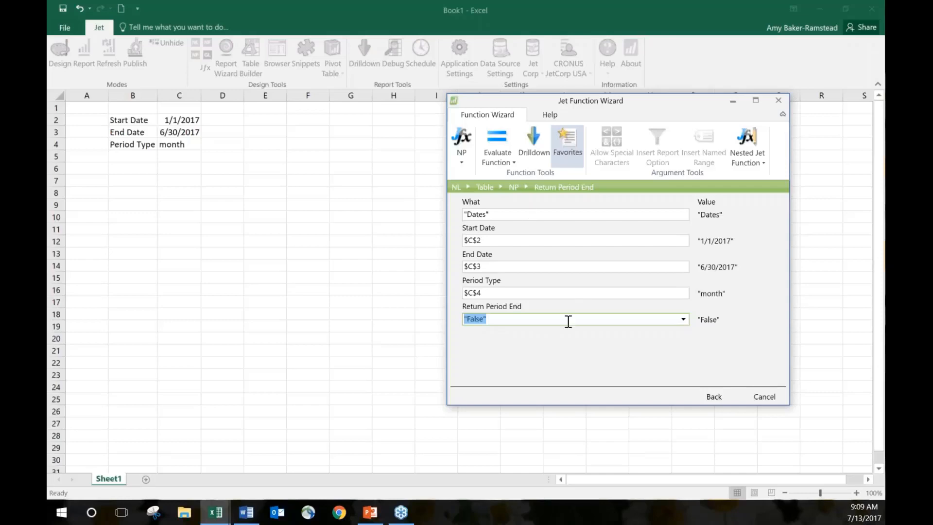
click(705, 395)
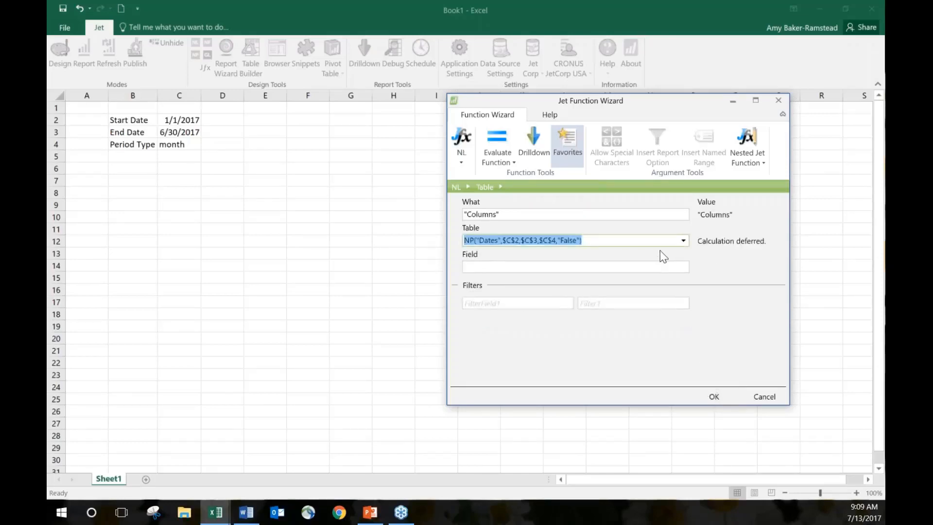
click(639, 241)
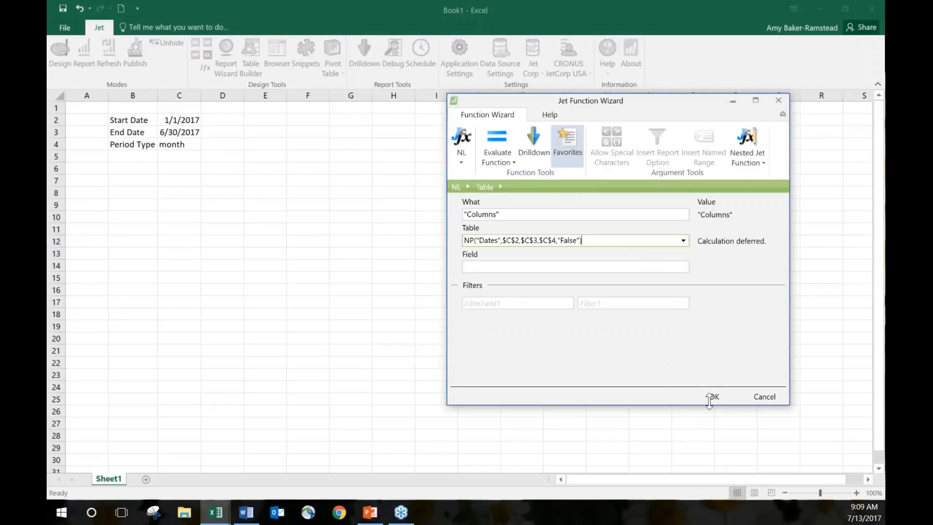
click(715, 395)
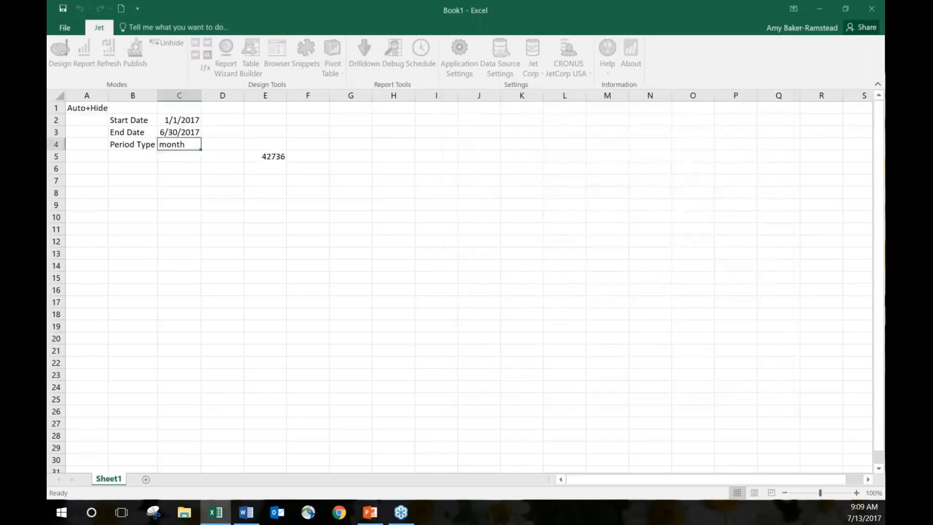
- Format cell E5 as Short Date
click(262, 195)
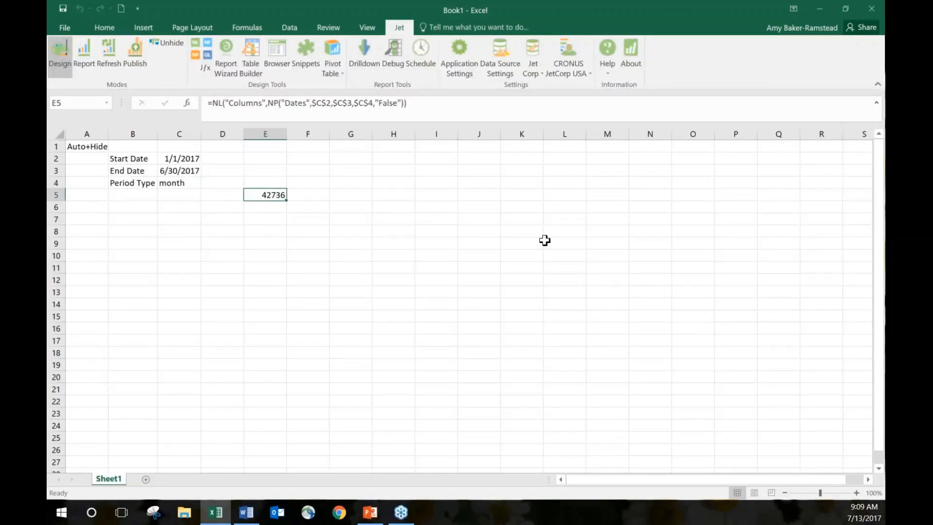
click(112, 28)
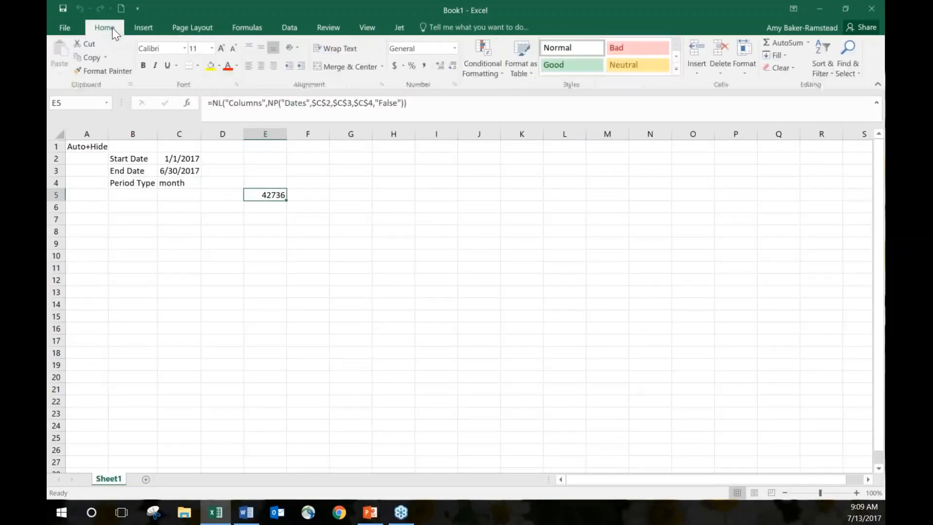
click(455, 49)
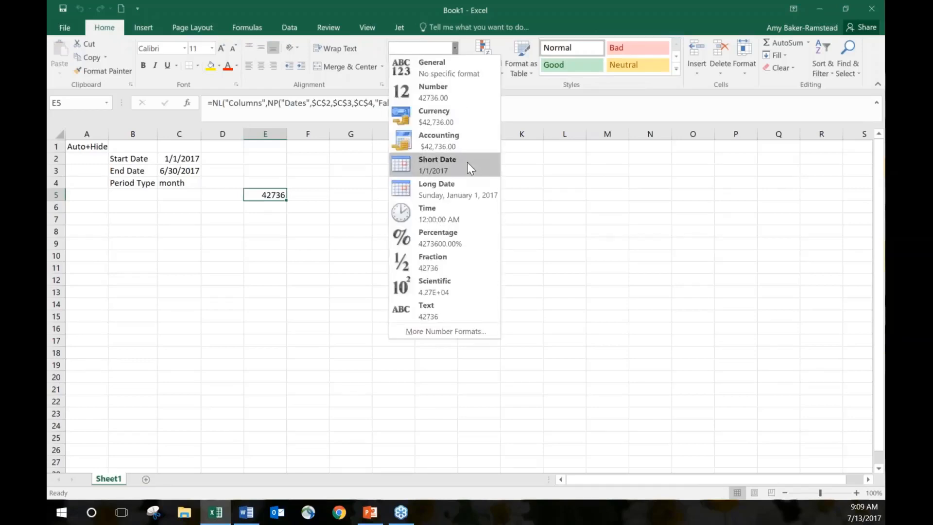
click(467, 162)
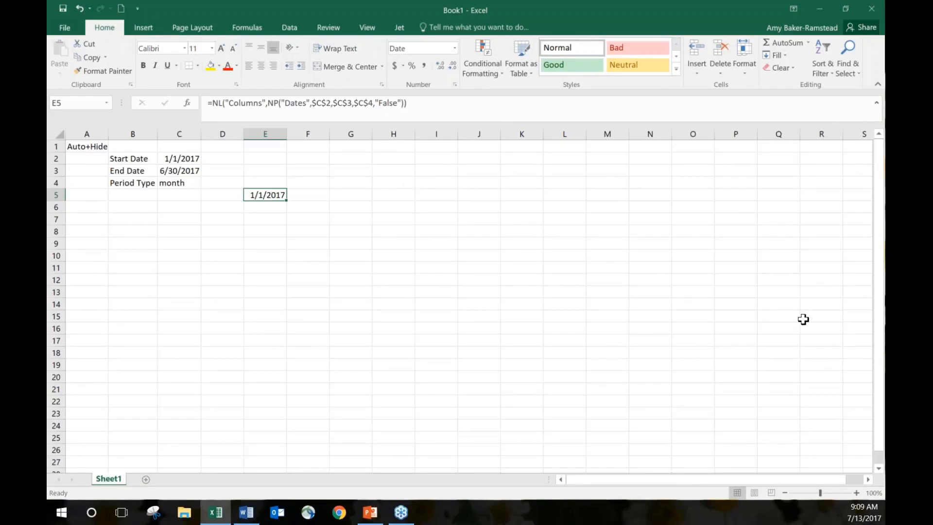
- Run the Jet report to check the generated date columns, and return to design mode
key(alt+Tab)
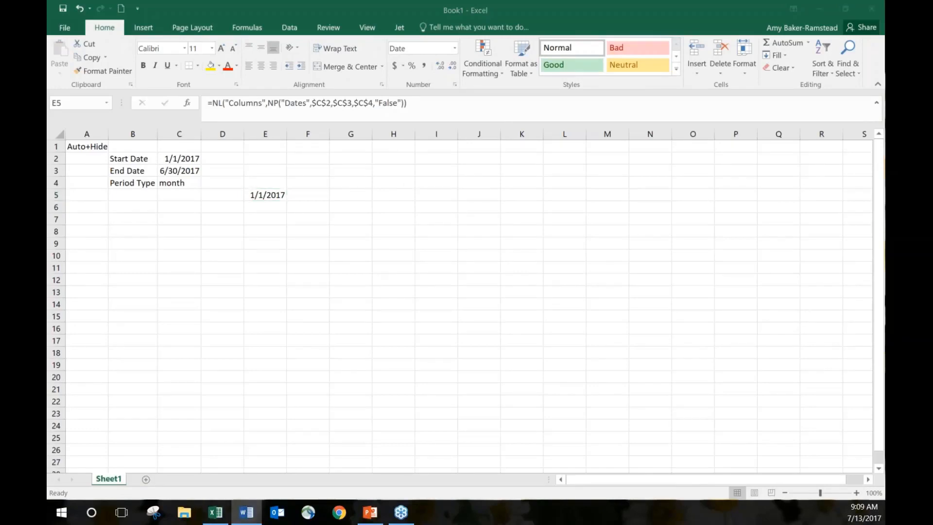
click(393, 29)
click(395, 28)
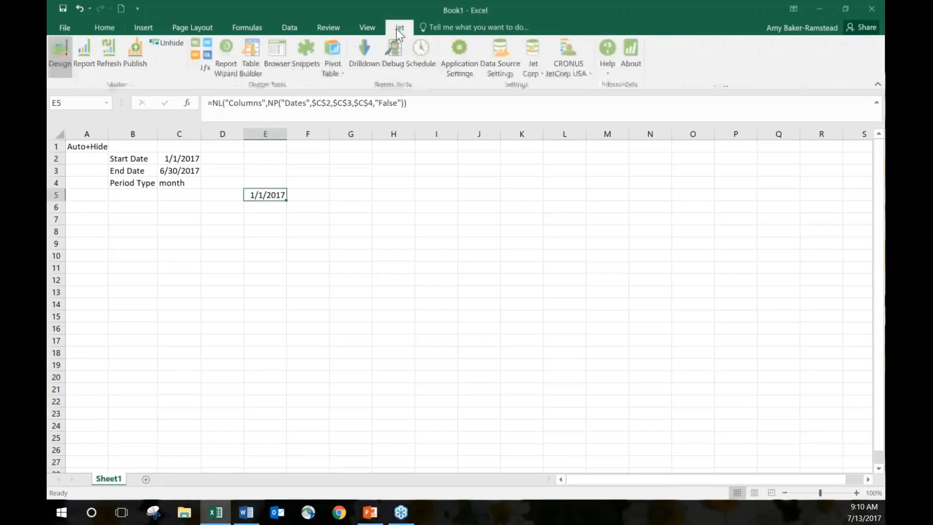
click(87, 67)
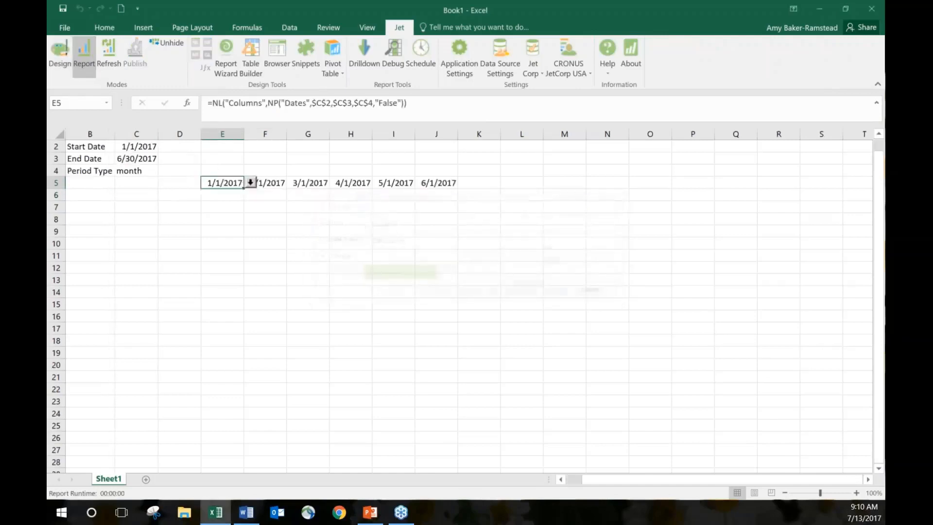
click(562, 316)
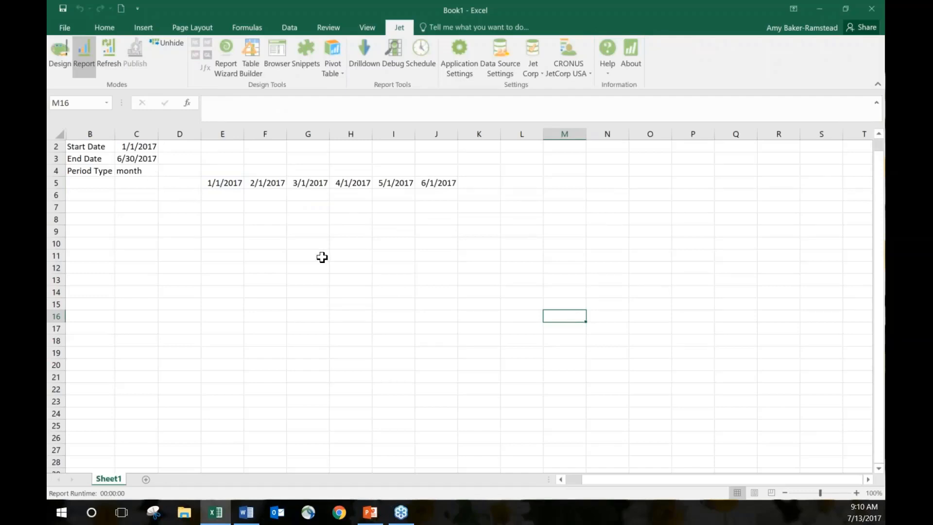
click(58, 75)
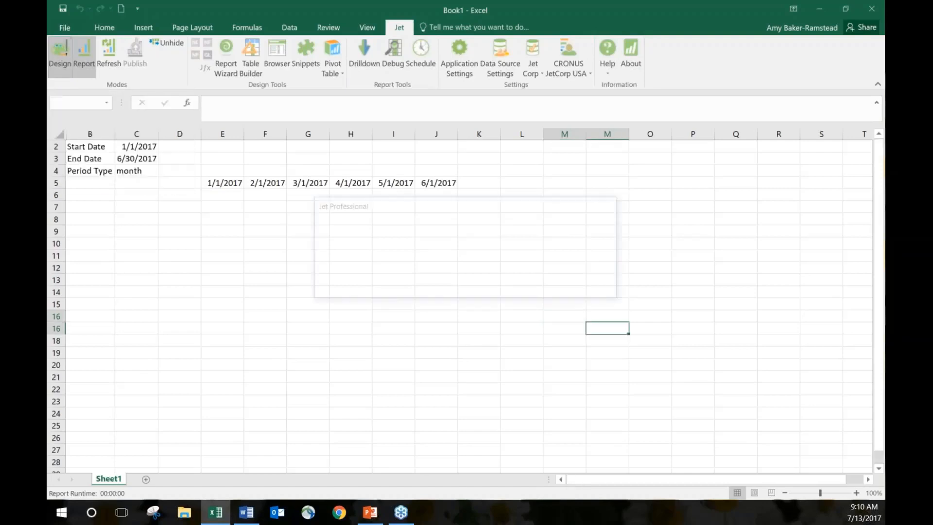
- Start a Jet NL function in cell E6 with its What argument set to First
click(278, 208)
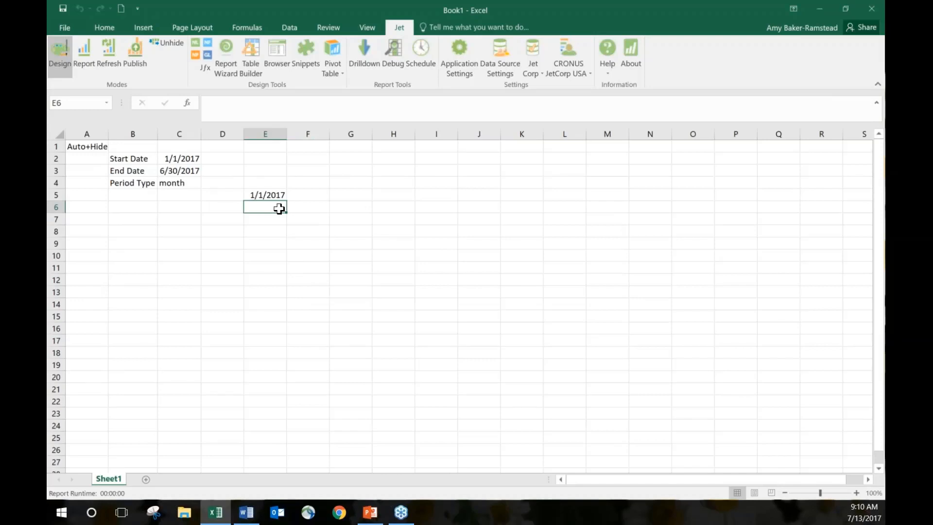
click(195, 42)
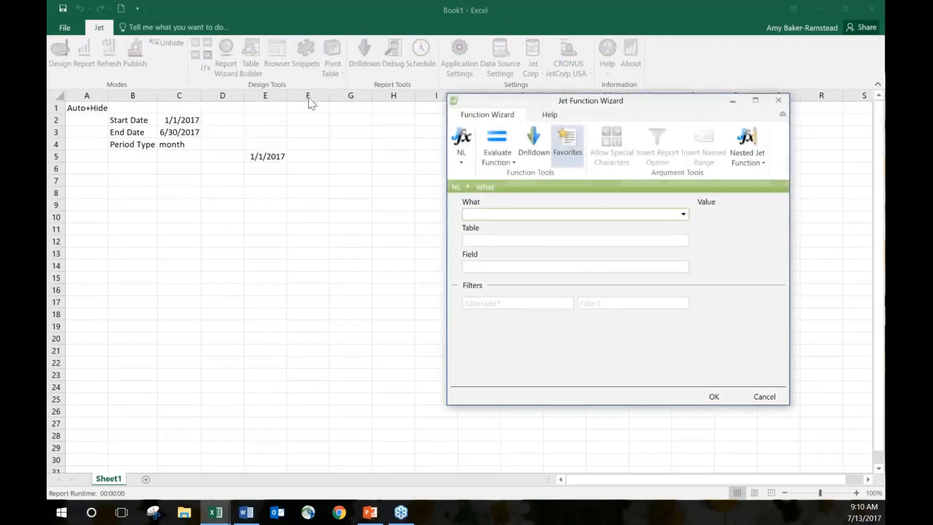
click(682, 214)
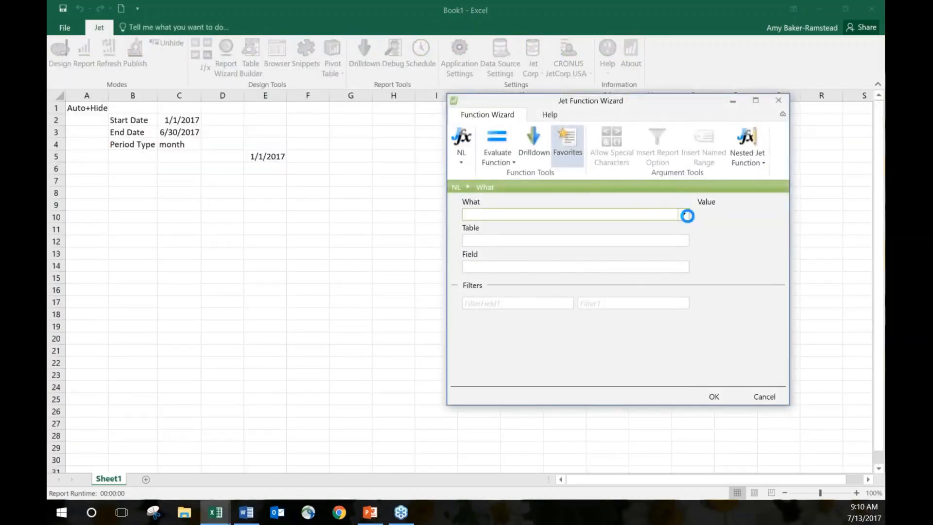
text(f)
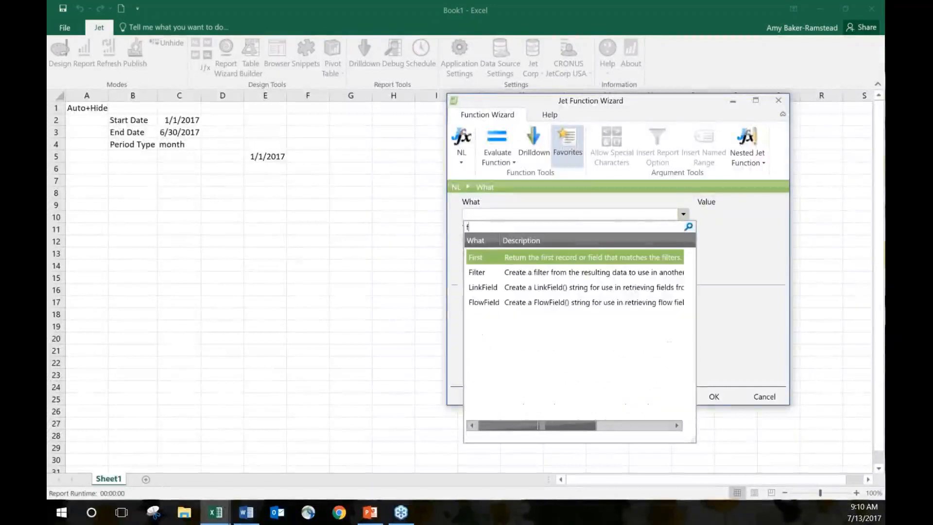
key(Return)
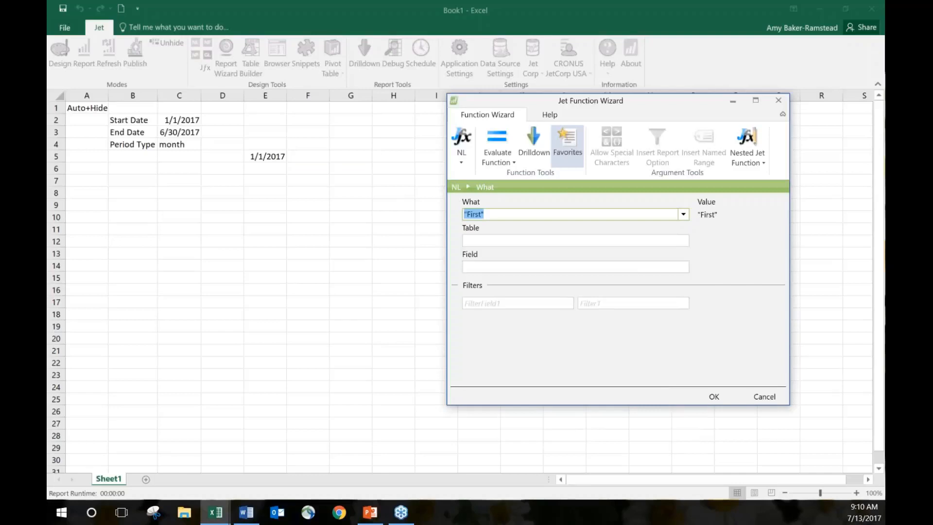
key(Tab)
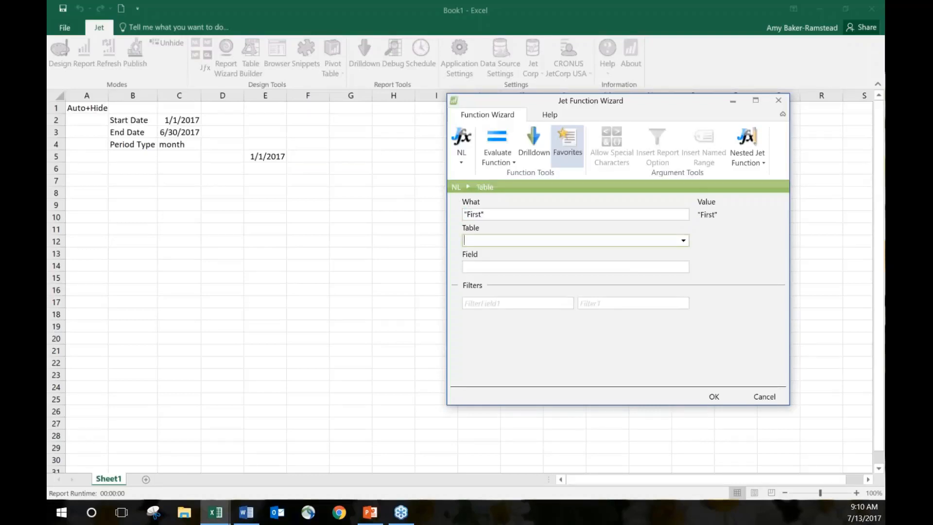
- Nest an NP function in the Table argument of the NL First function, with its What argument set to Dates
click(735, 163)
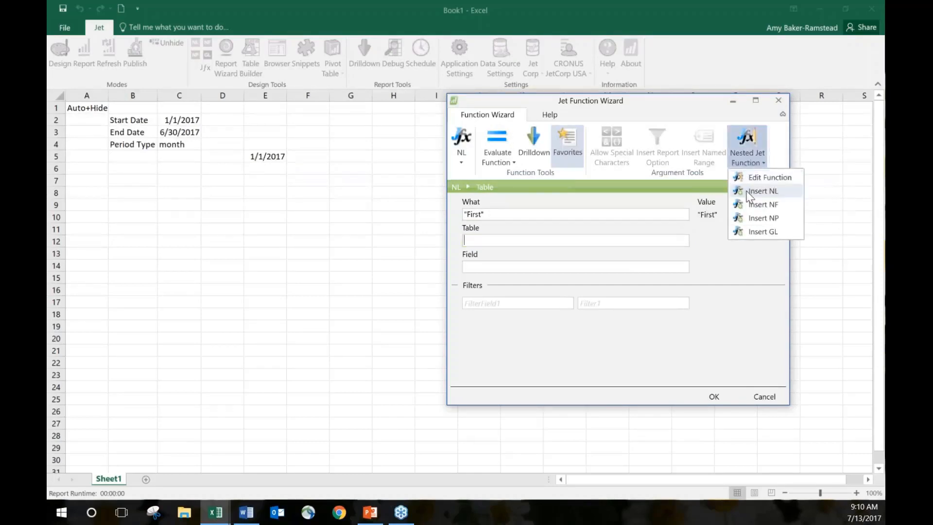
click(751, 217)
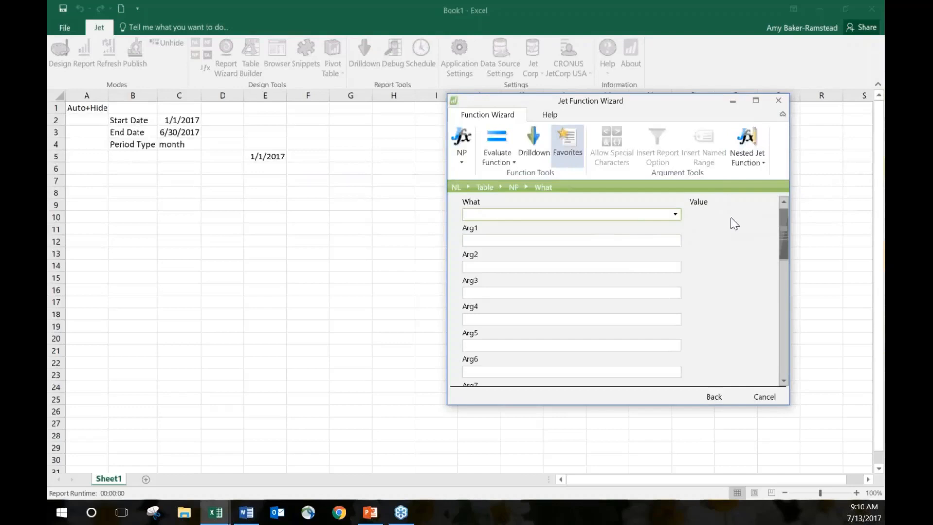
click(675, 215)
text(d)
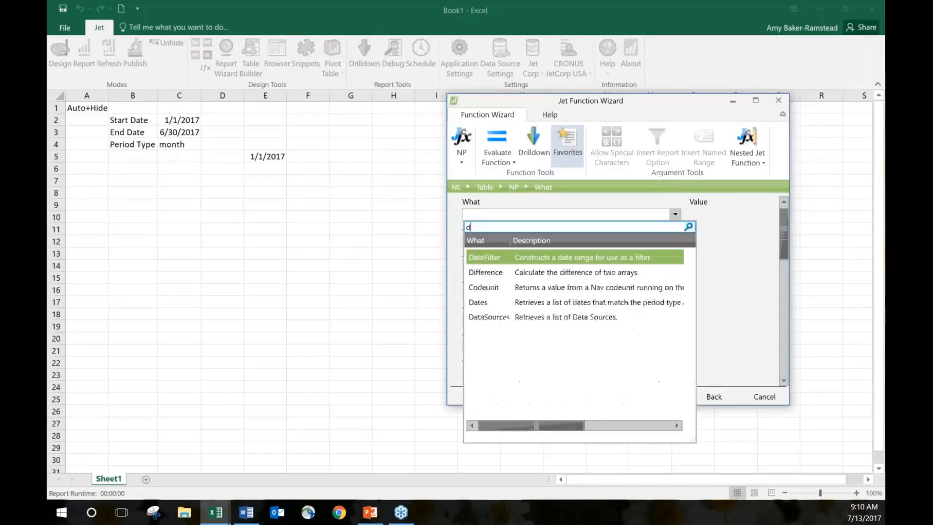
text(ate)
key(Down)
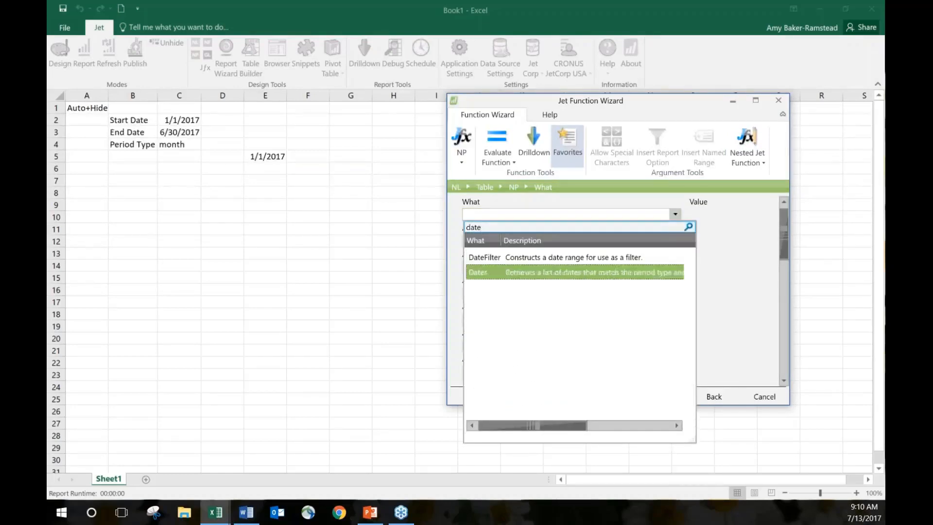
key(Return)
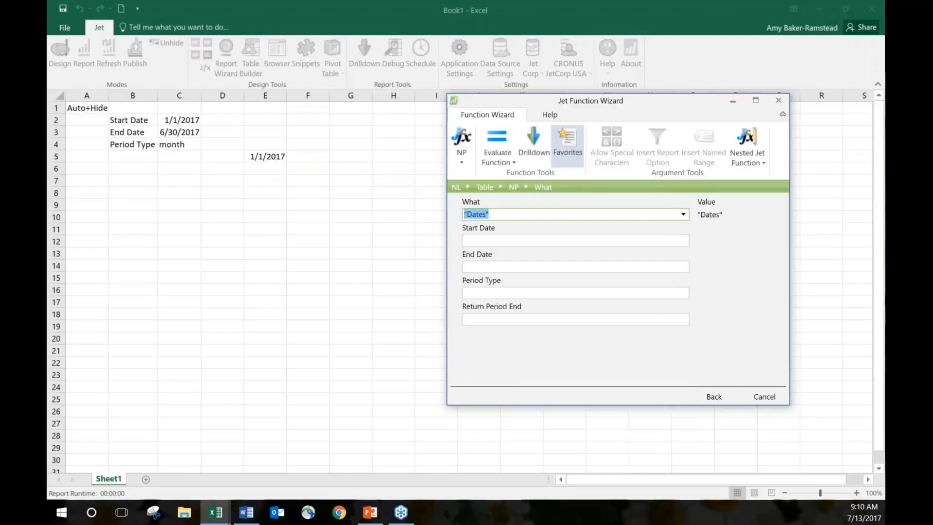
- Set the nested NP function's Start Date to cell E5 with only the row locked (E$5)
click(515, 241)
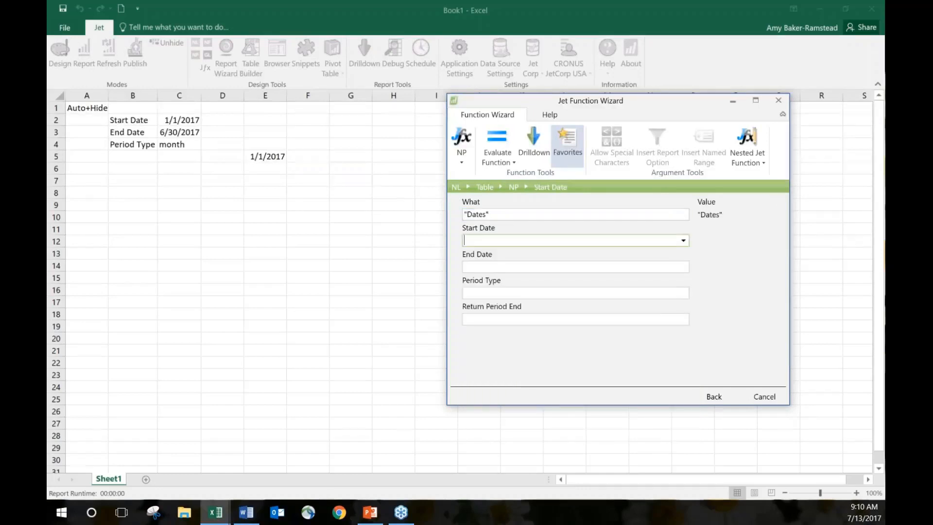
click(278, 157)
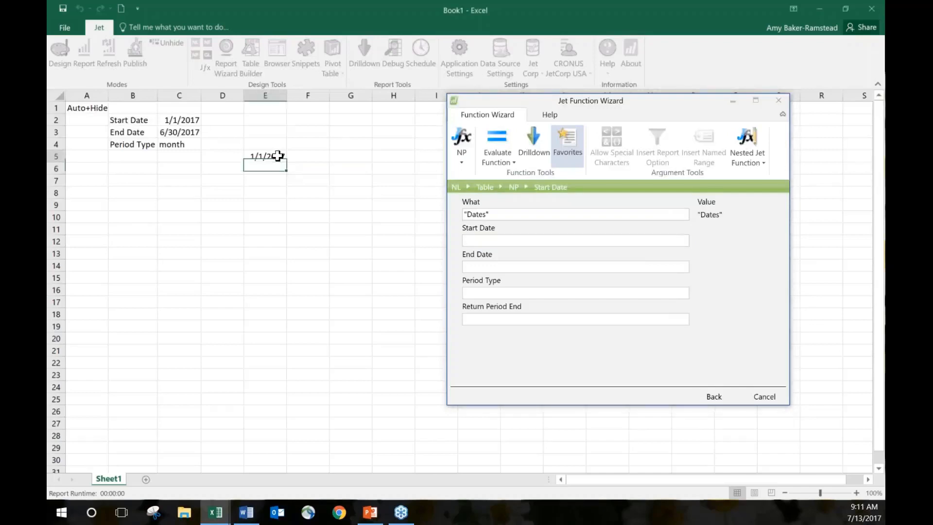
key(F4)
key(F4)
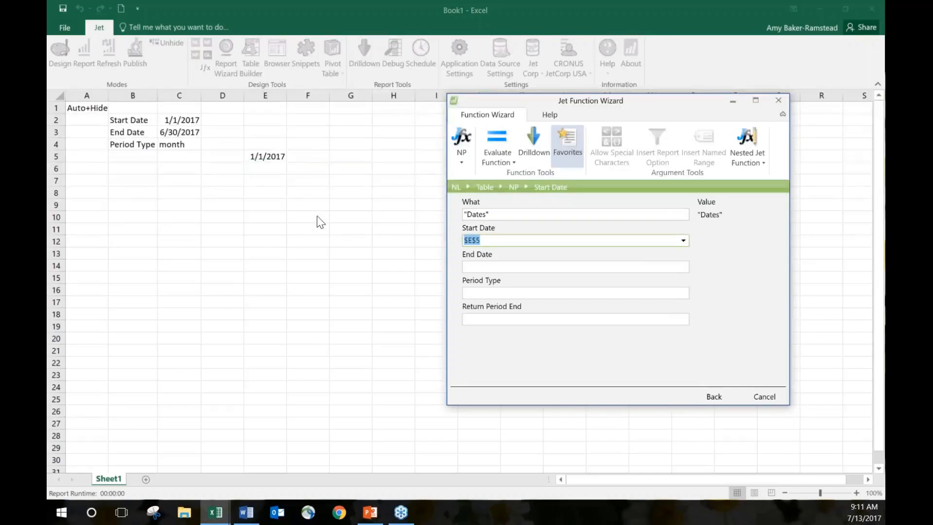
click(556, 241)
click(558, 267)
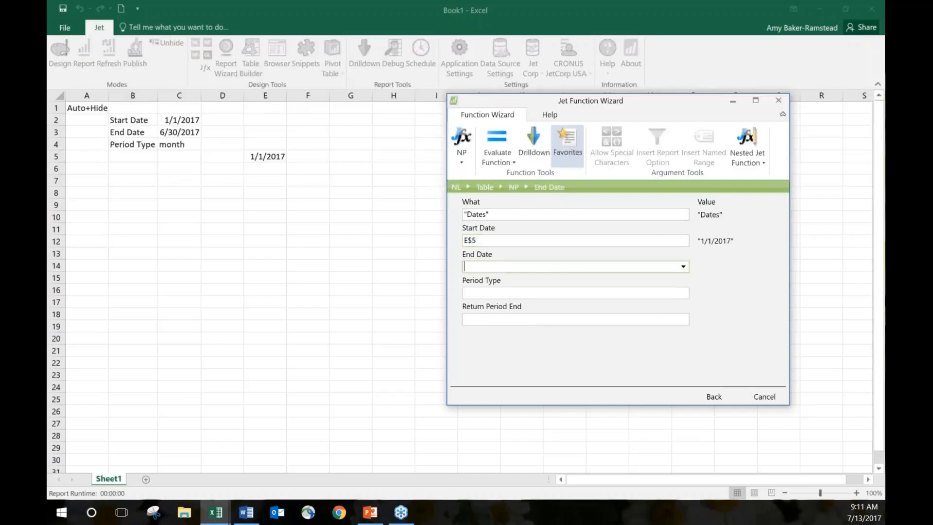
- Set the End Date argument to $C$3 and the Period Type argument to $C$4, both as absolute references
click(266, 156)
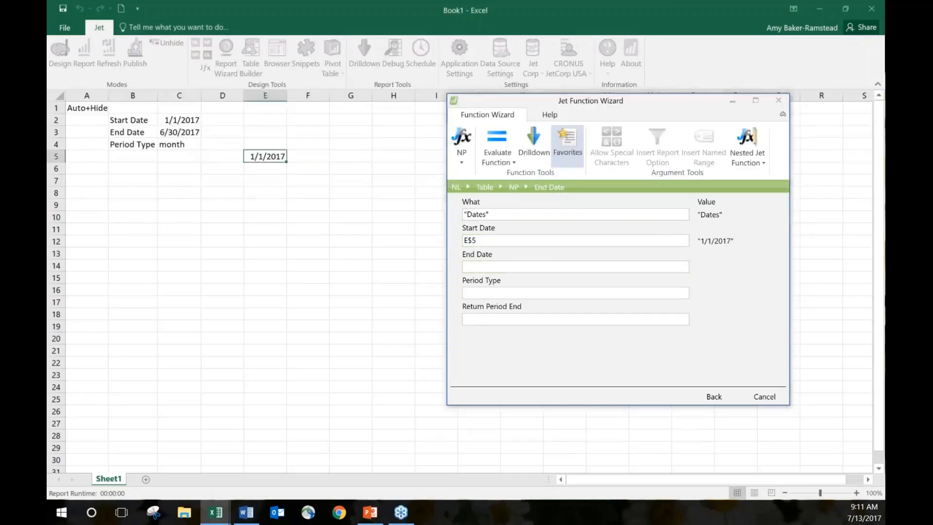
click(179, 131)
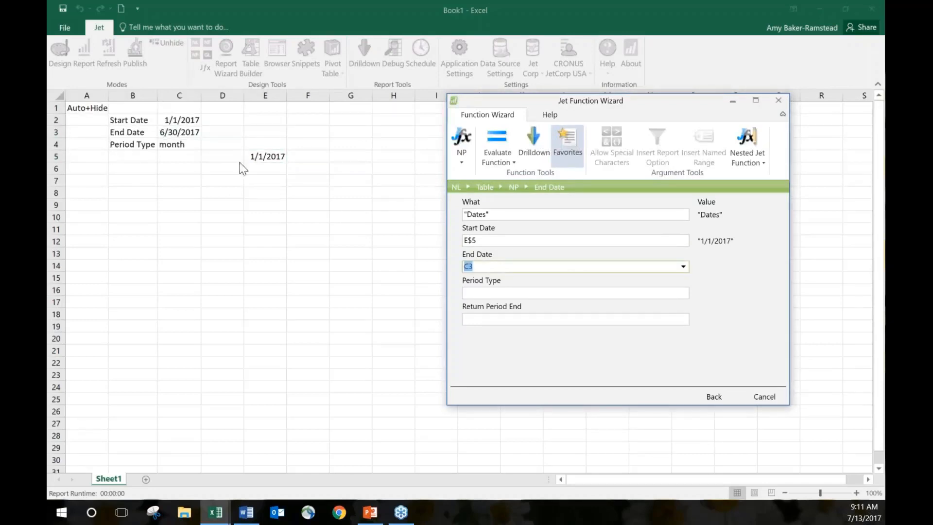
key(F4)
key(Tab)
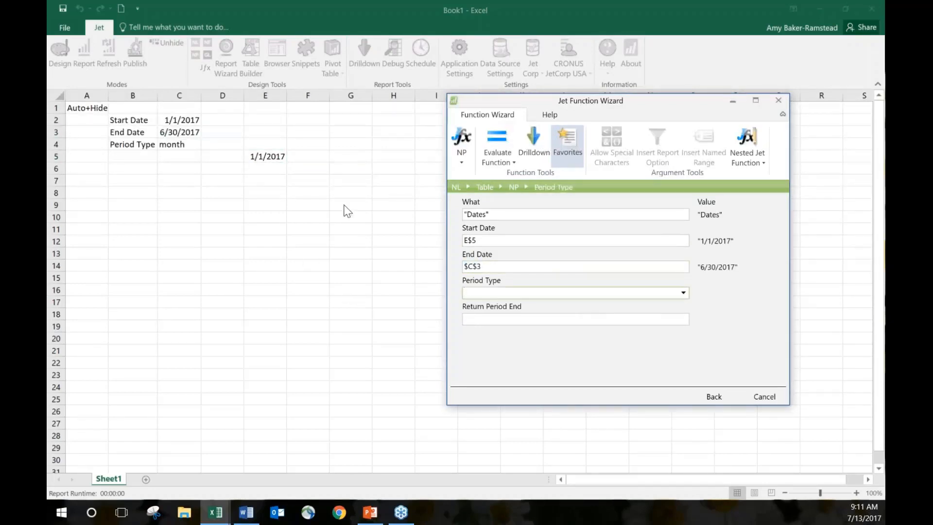
click(182, 146)
key(F4)
key(Tab)
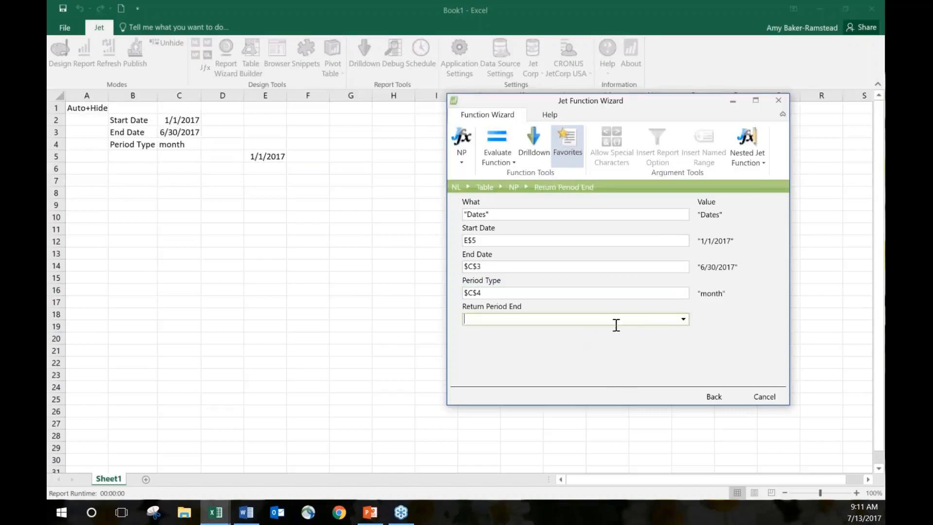
- Set Return Period End to True and insert the completed NL First function with its nested NP into E6
click(684, 320)
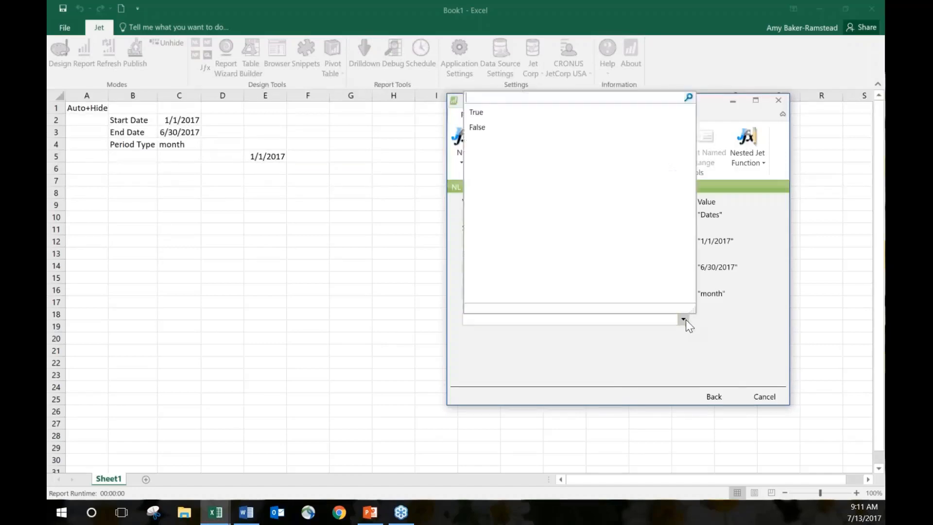
click(487, 116)
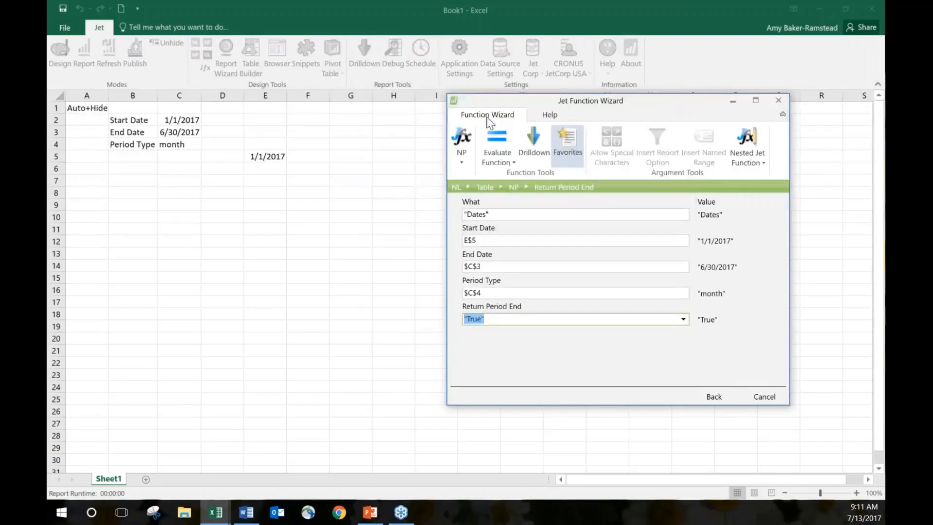
click(714, 396)
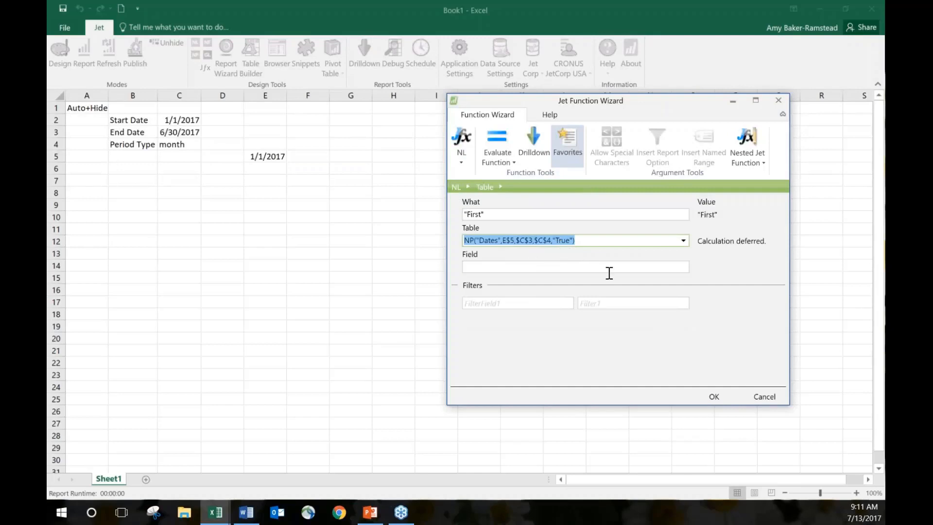
click(713, 397)
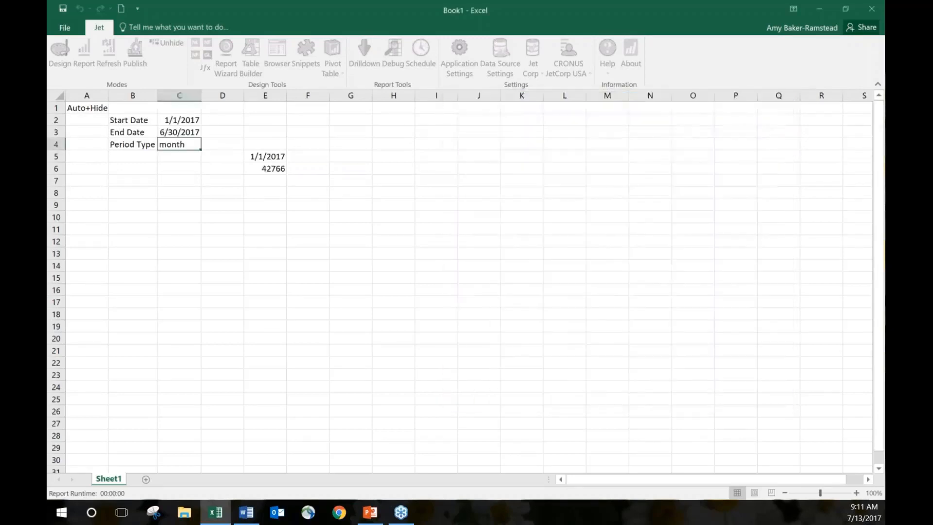
- Format cell E6 as Short Date
click(273, 207)
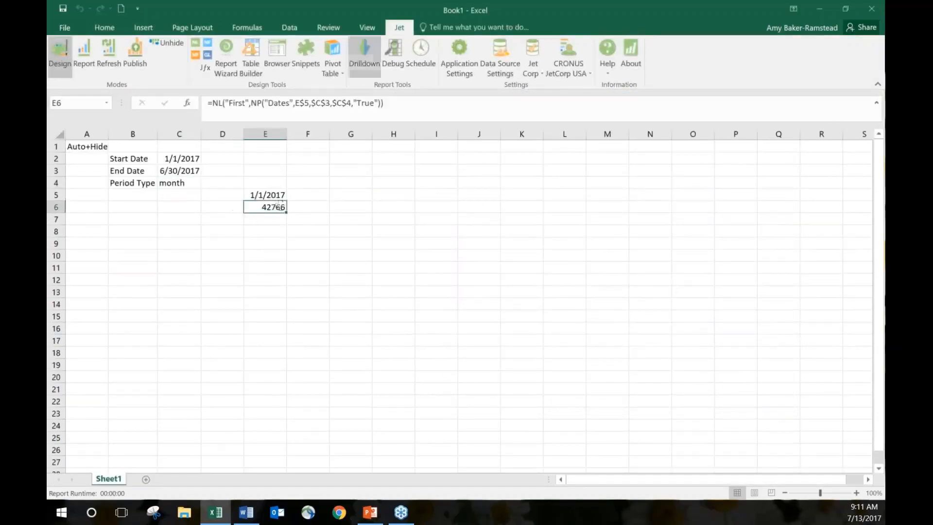
click(103, 27)
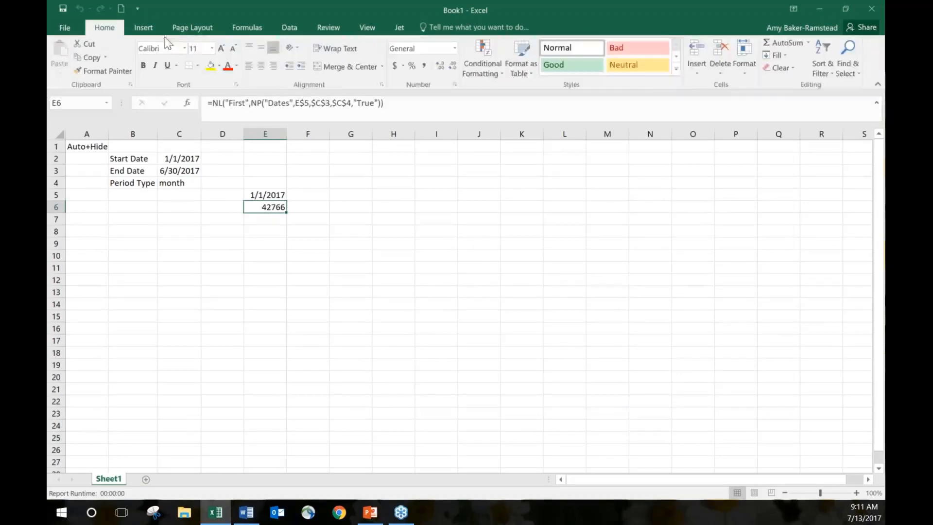
click(455, 51)
click(448, 169)
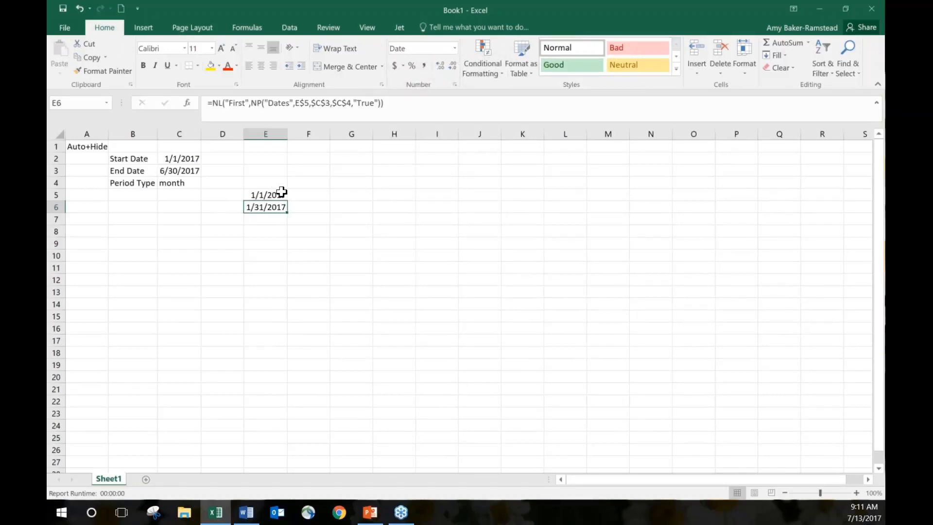
- Run the Jet report to check the start and end dates of each period, and return to design mode
click(392, 26)
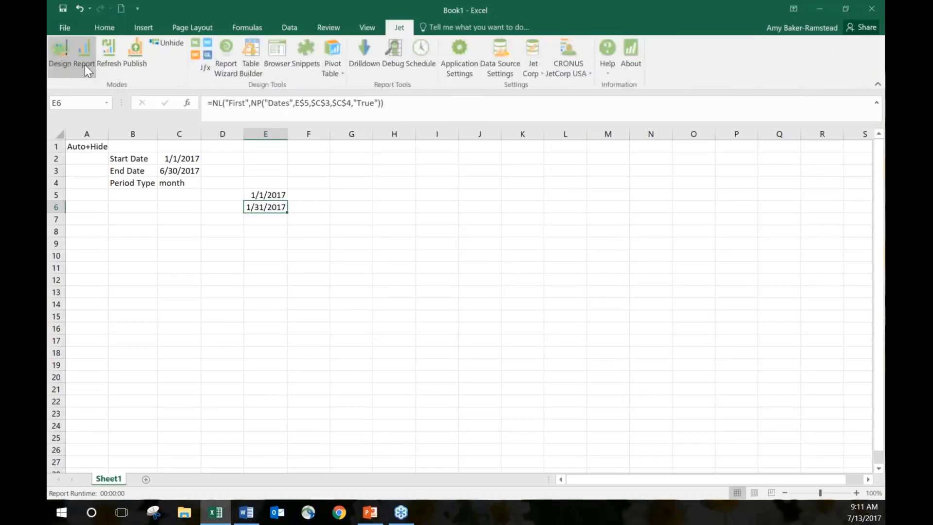
click(84, 65)
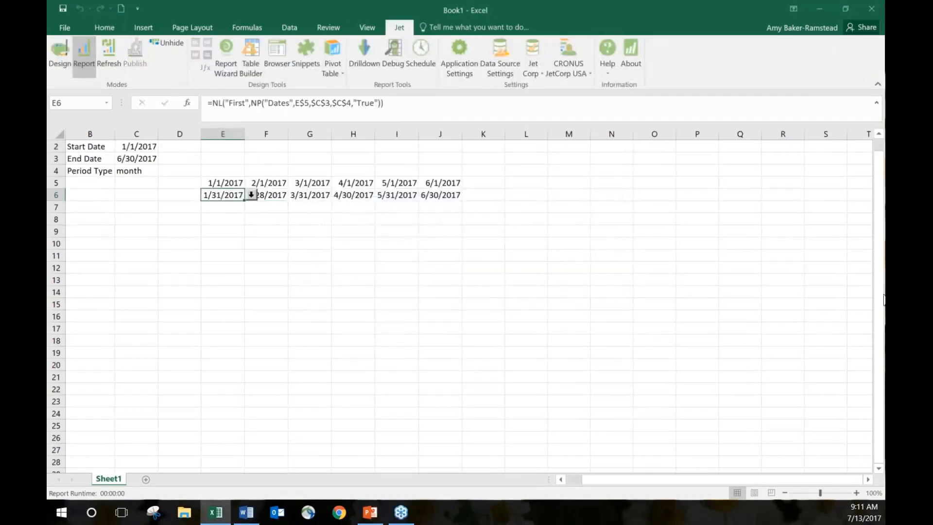
click(659, 288)
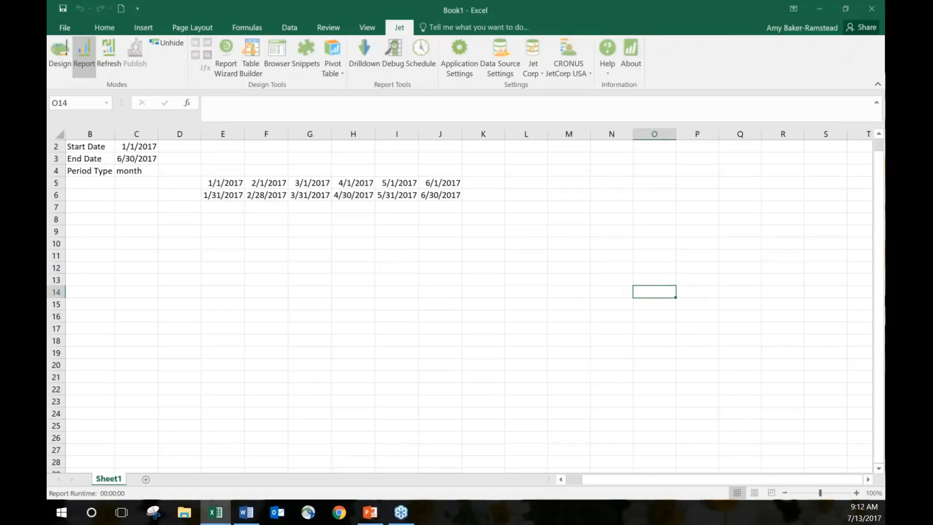
key(alt+Tab)
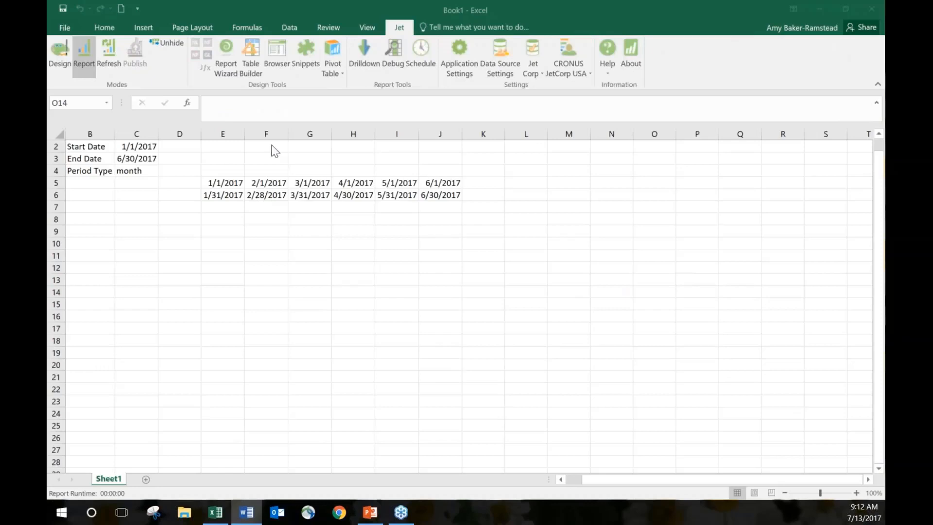
click(58, 66)
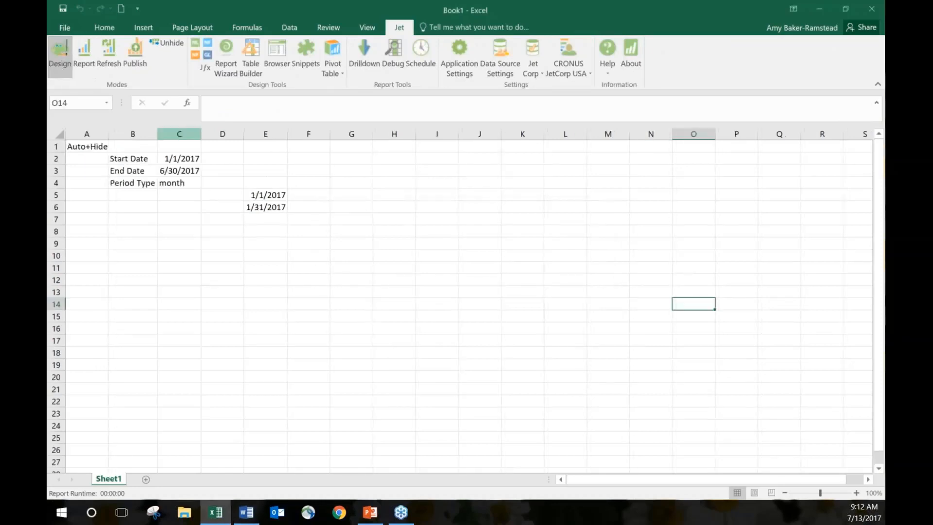
- Set the End Date in C3 to =today() and test it by running the Jet report, returning to design mode
click(188, 171)
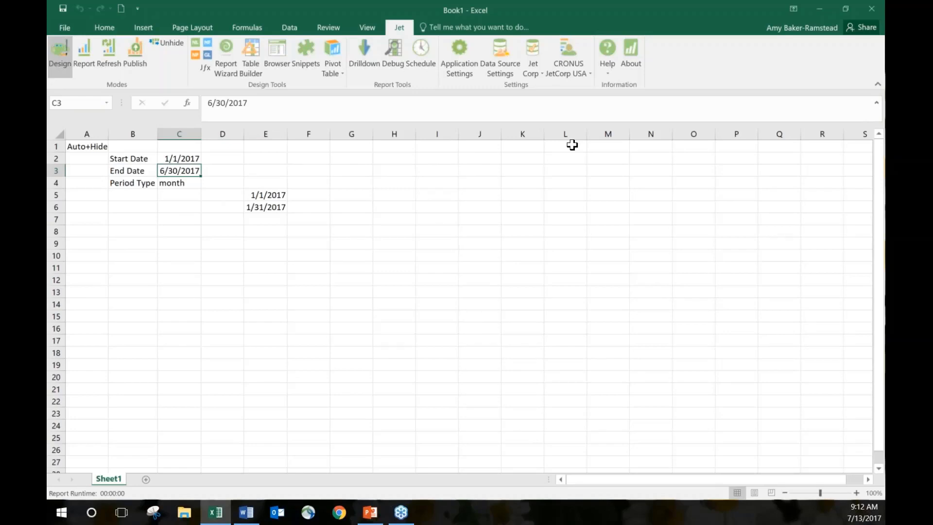
text(=to)
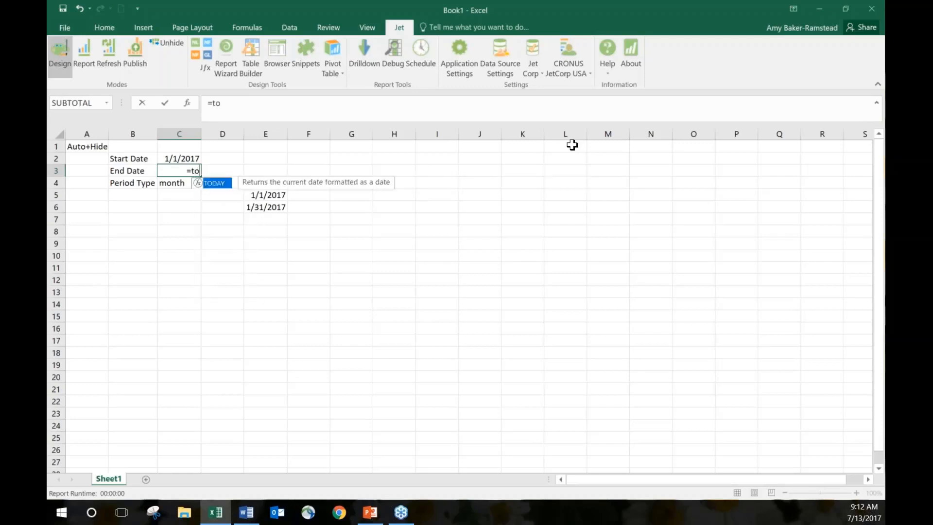
text(day())
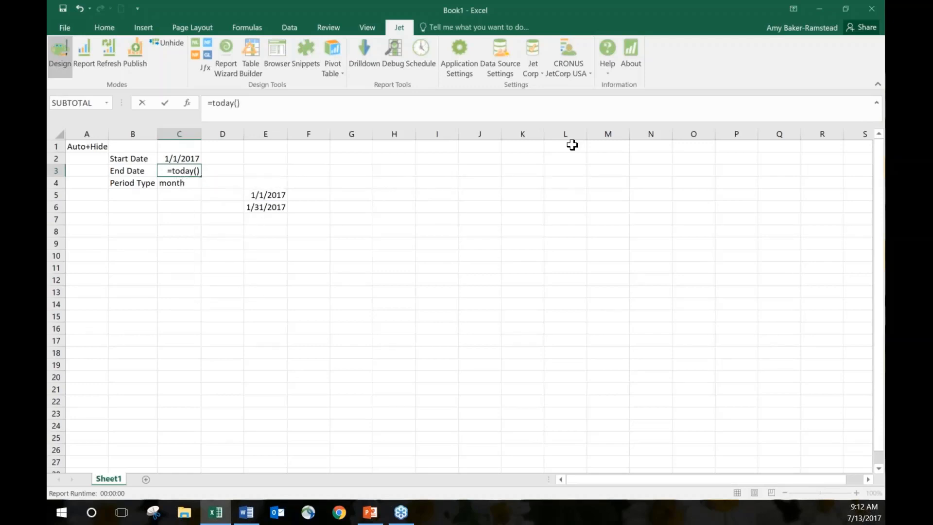
key(Return)
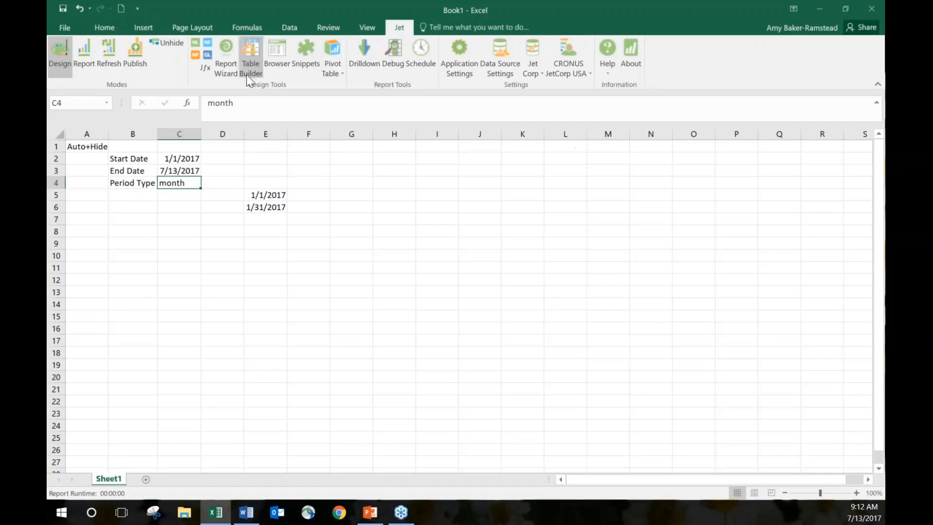
click(84, 56)
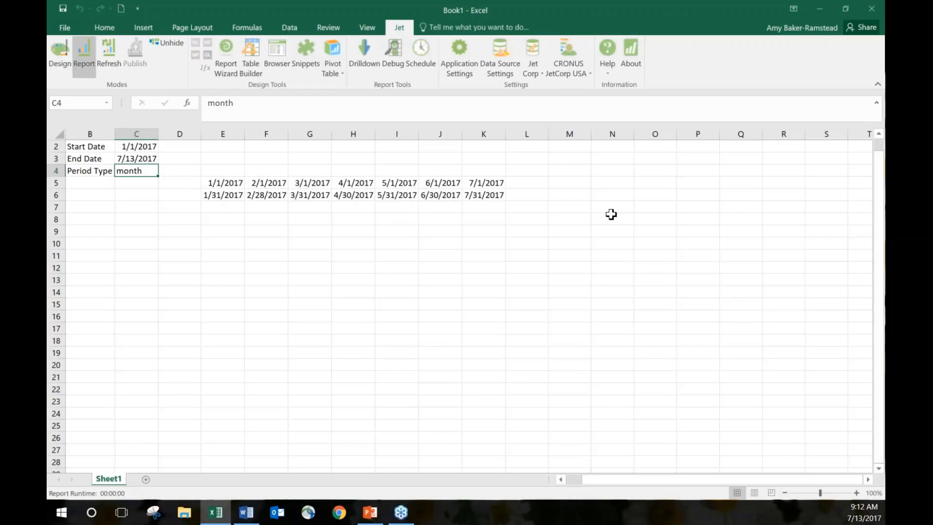
click(55, 68)
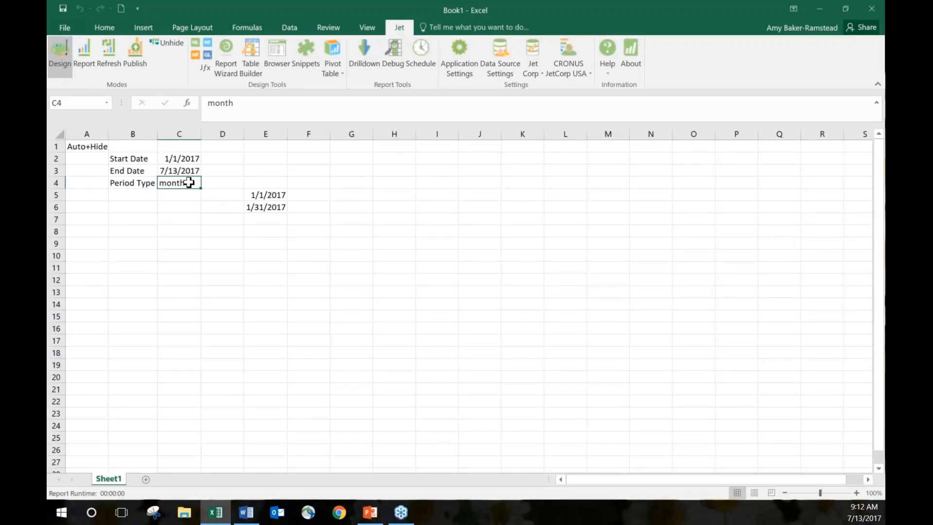
- Set the Period Type in C4 to quarter and run the Jet report
text(qua)
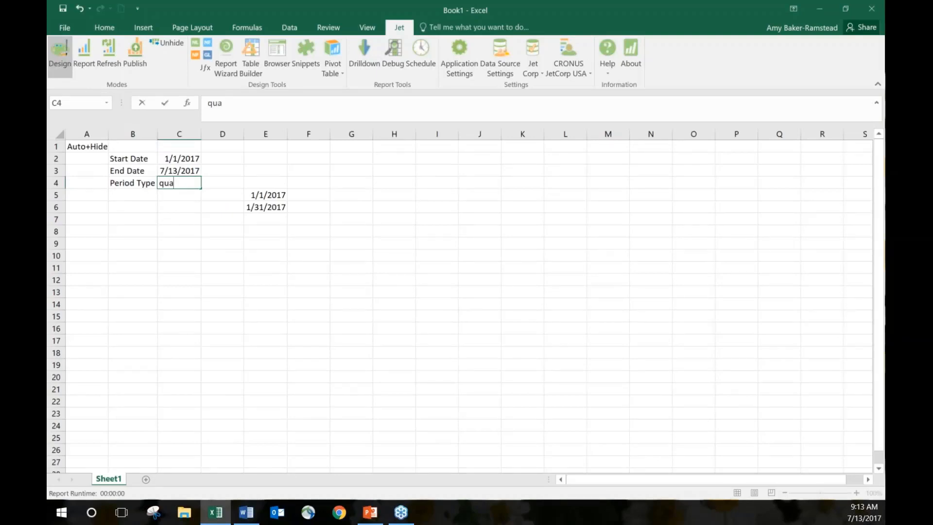
text(rter)
key(Return)
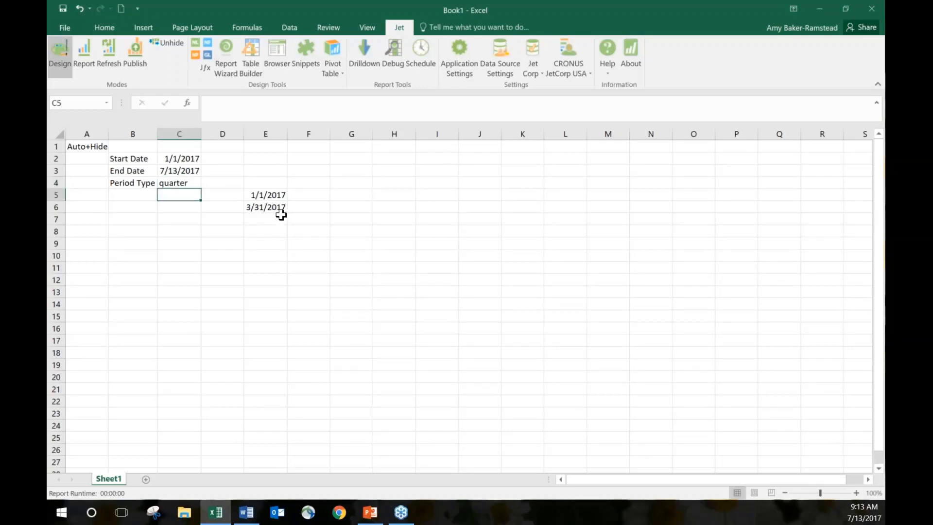
click(284, 211)
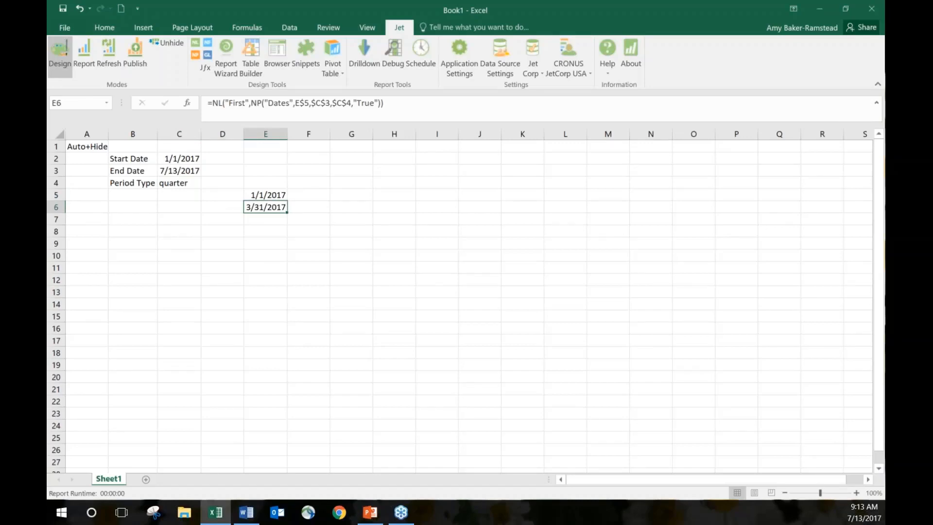
click(84, 53)
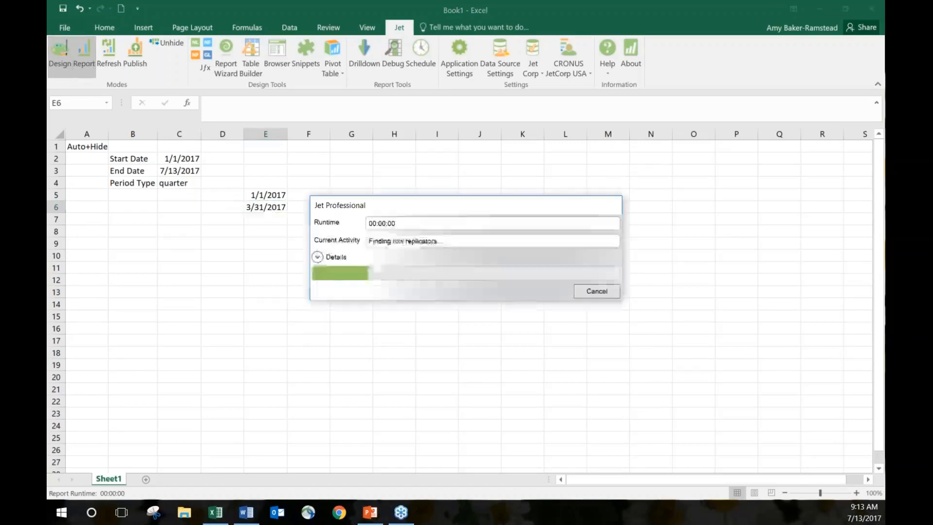
- Return the quarterly Jet report to design mode
click(482, 255)
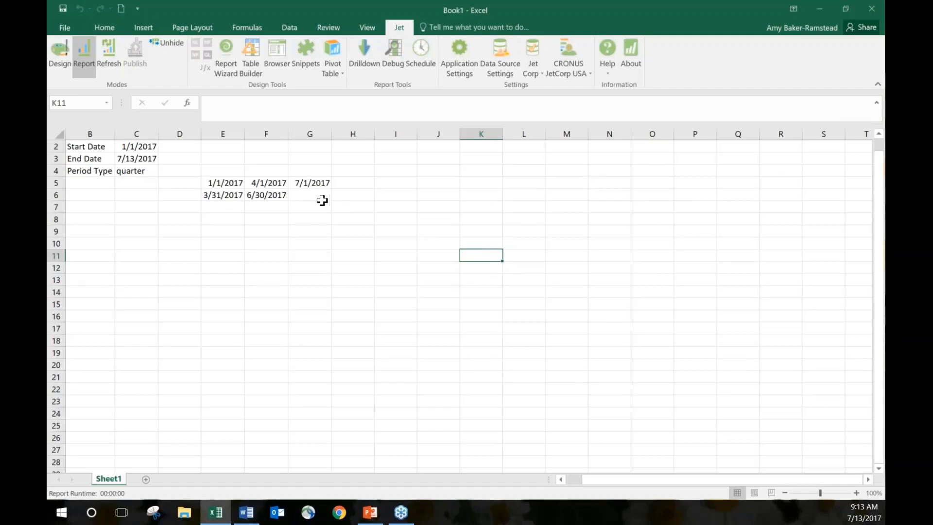
click(54, 62)
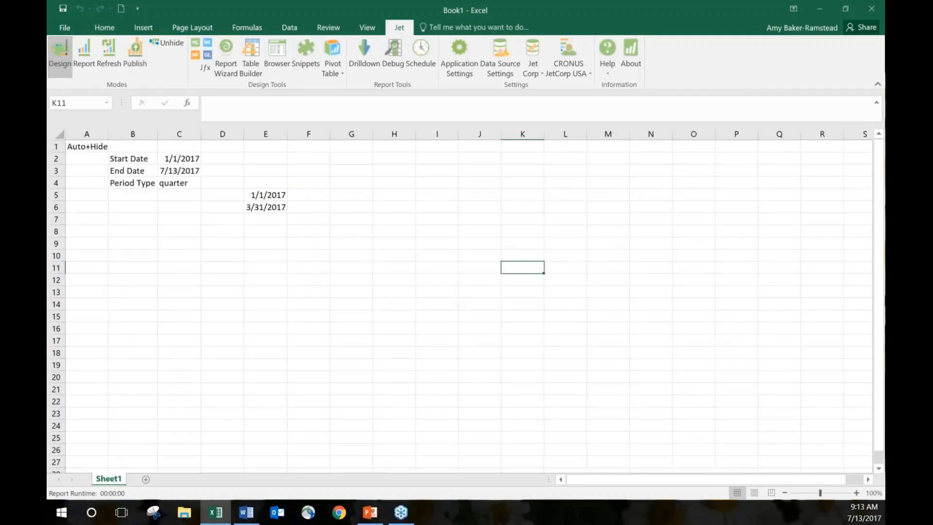
click(712, 303)
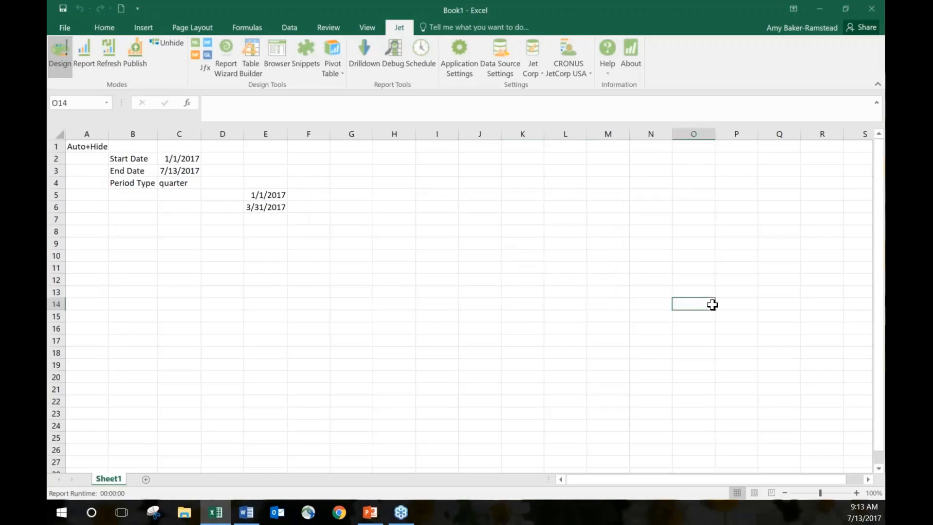
- Examine the period date formulas in E5 and E6 and the Start Date and End Date entries in C2 and C3
click(267, 197)
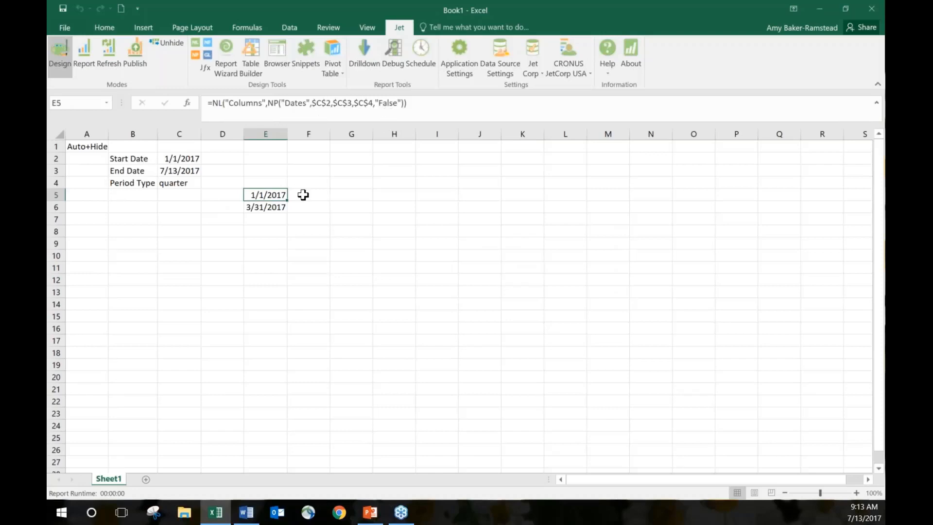
key(Down)
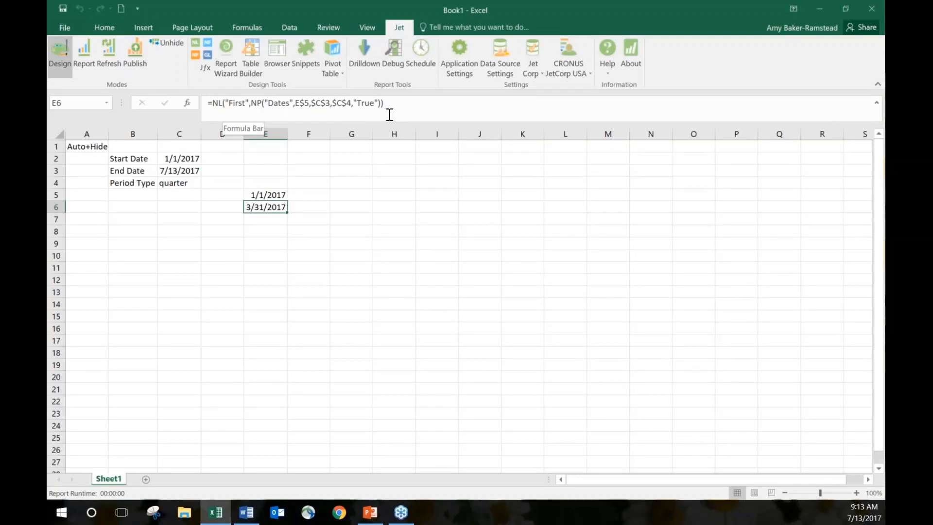
click(196, 159)
click(197, 170)
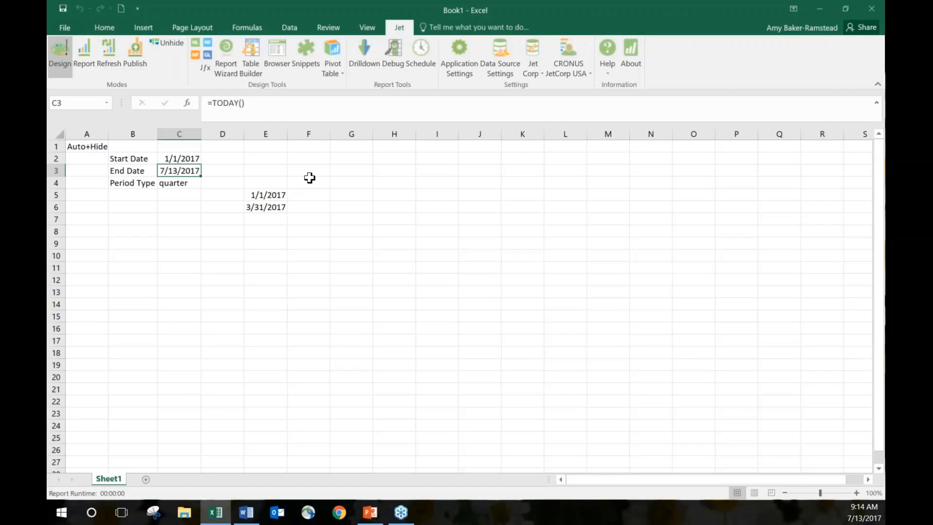
click(394, 243)
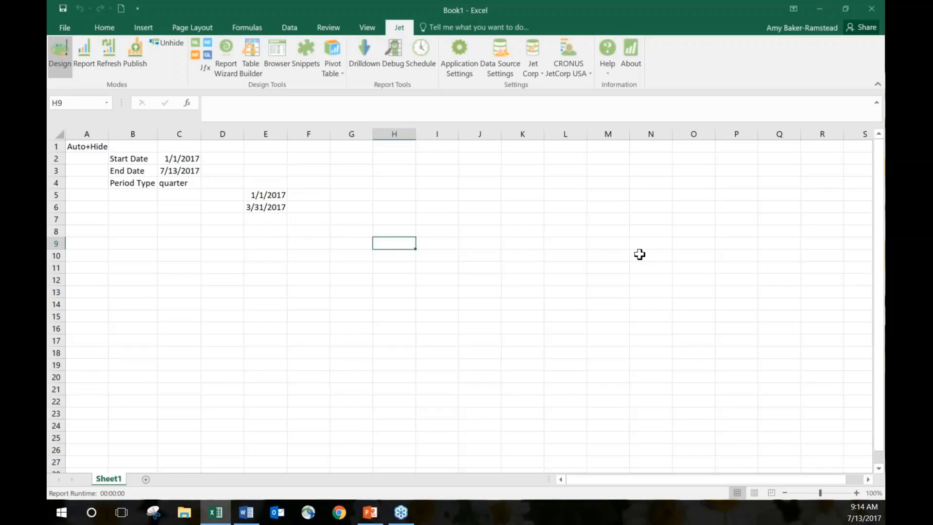
- Change the keywords in A1 to Auto+Hide+values and widen column A to fit them
drag(108, 134, 162, 134)
click(105, 144)
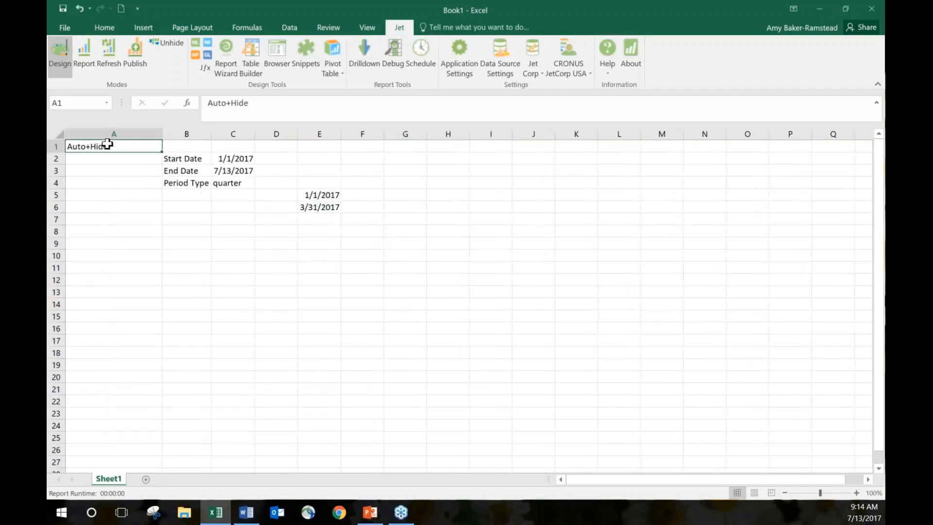
click(285, 101)
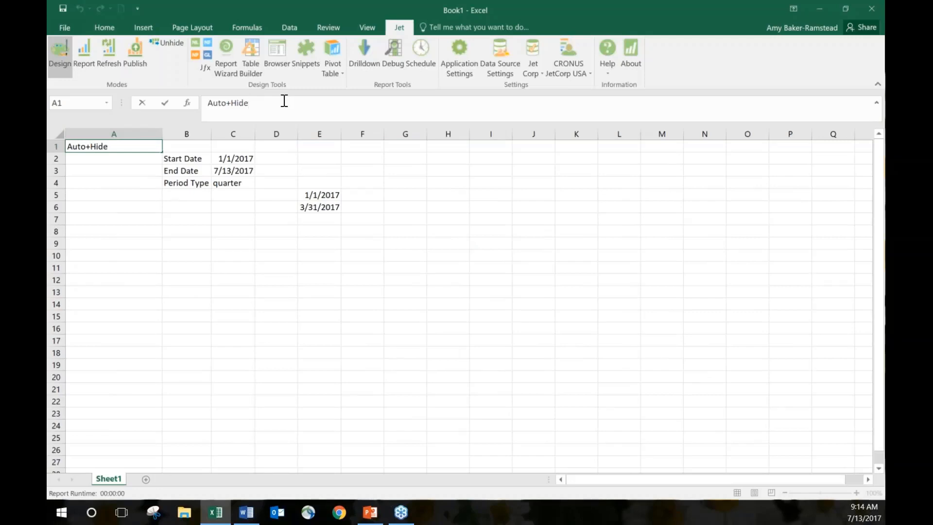
text(+values)
key(Return)
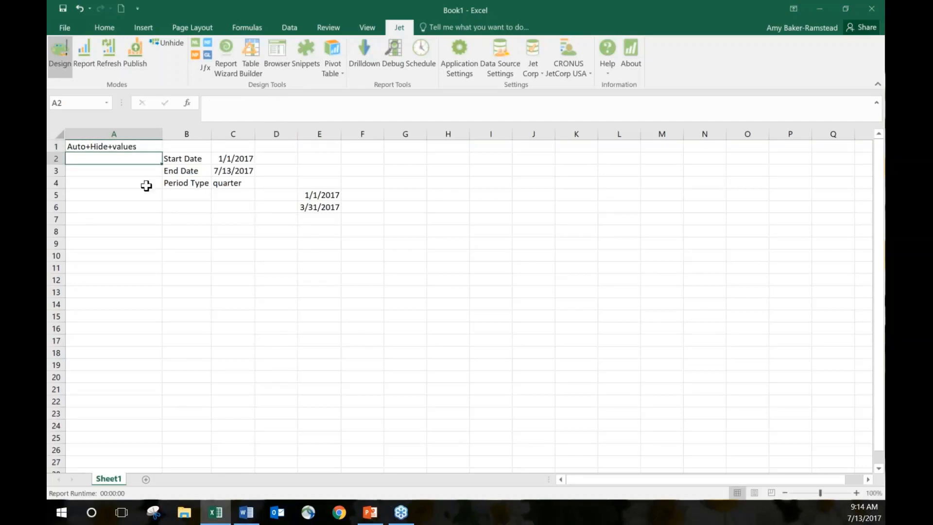
drag(163, 133, 146, 137)
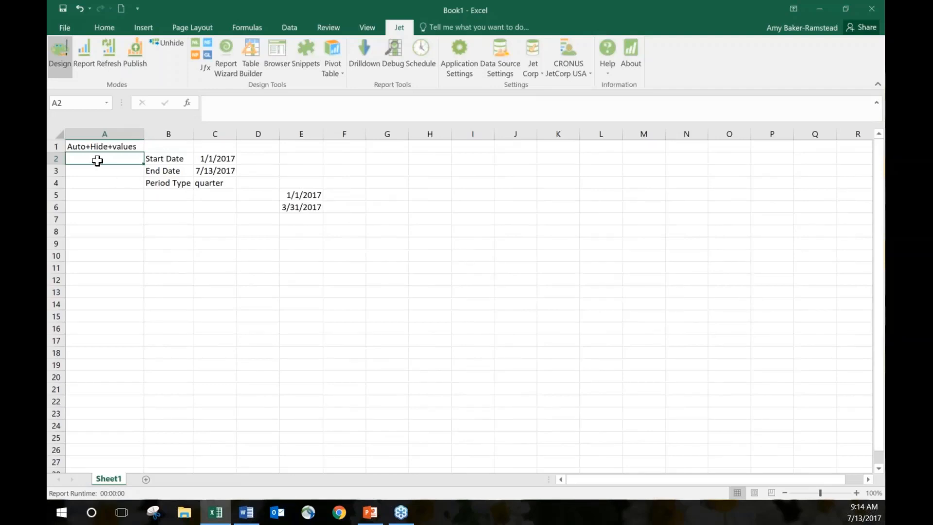
- Save the range A1:E6 as a new Jet Reports snippet named Dynamic Dates
click(97, 146)
drag(96, 147, 304, 209)
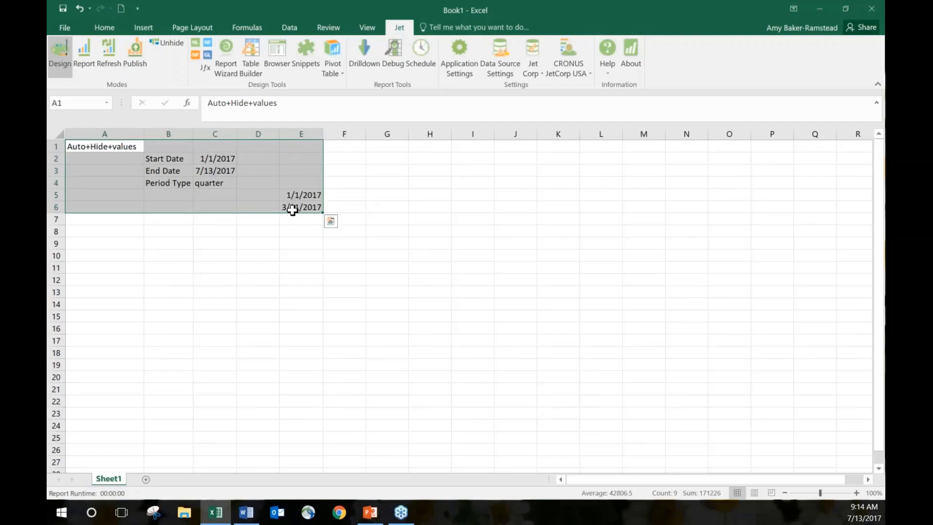
click(311, 64)
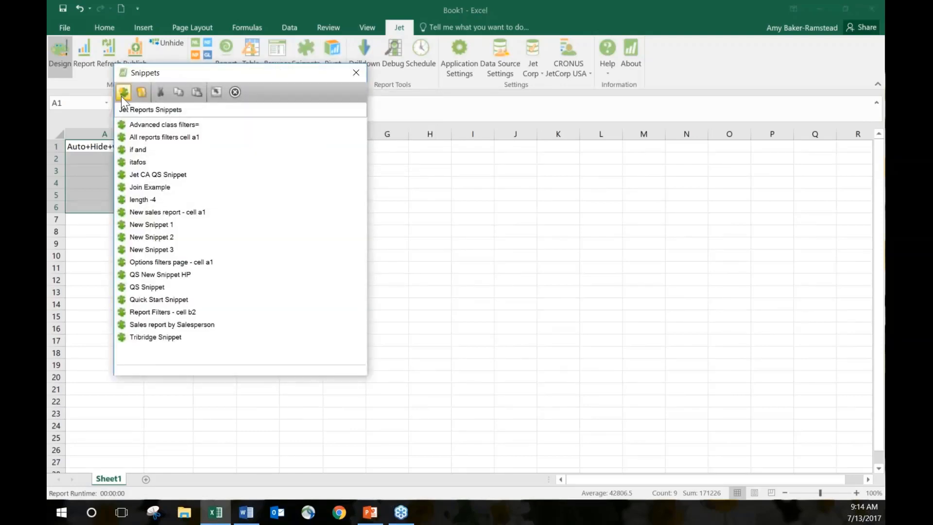
drag(279, 78, 571, 89)
click(415, 104)
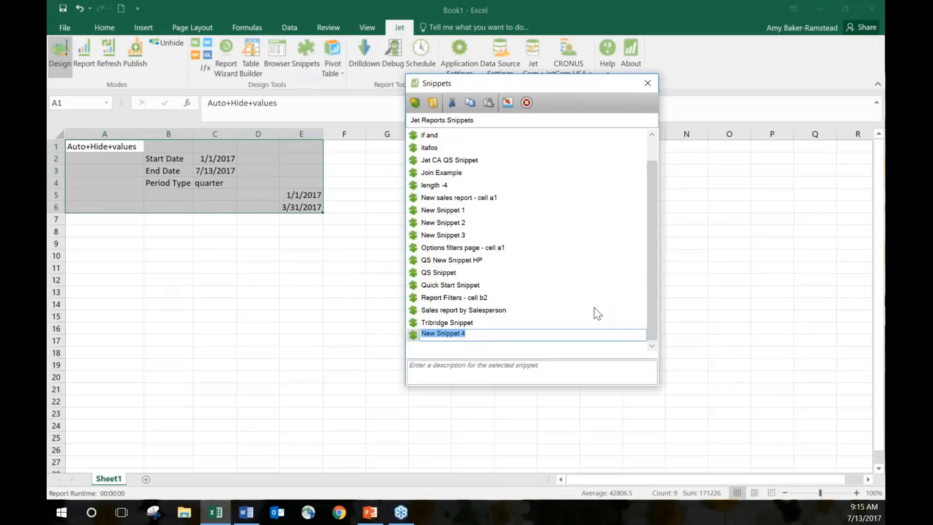
text(Dynamic Dates)
key(Return)
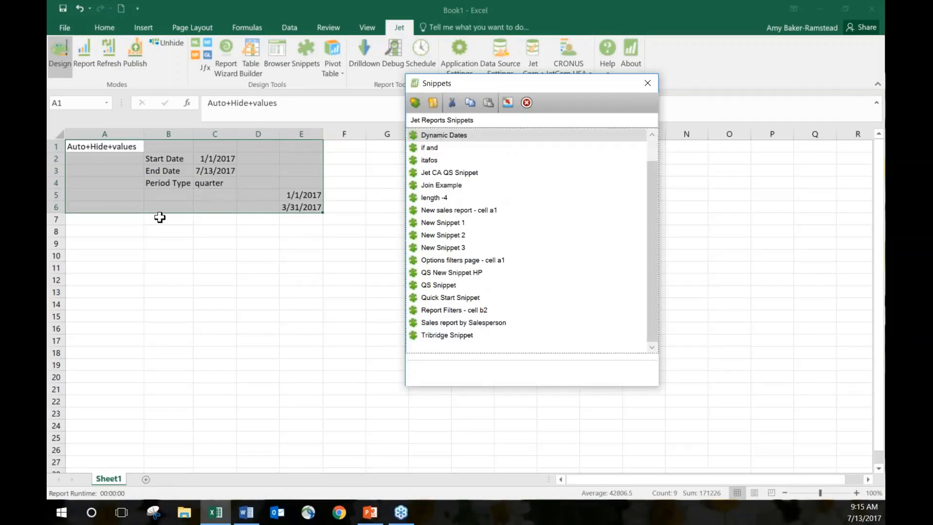
click(647, 84)
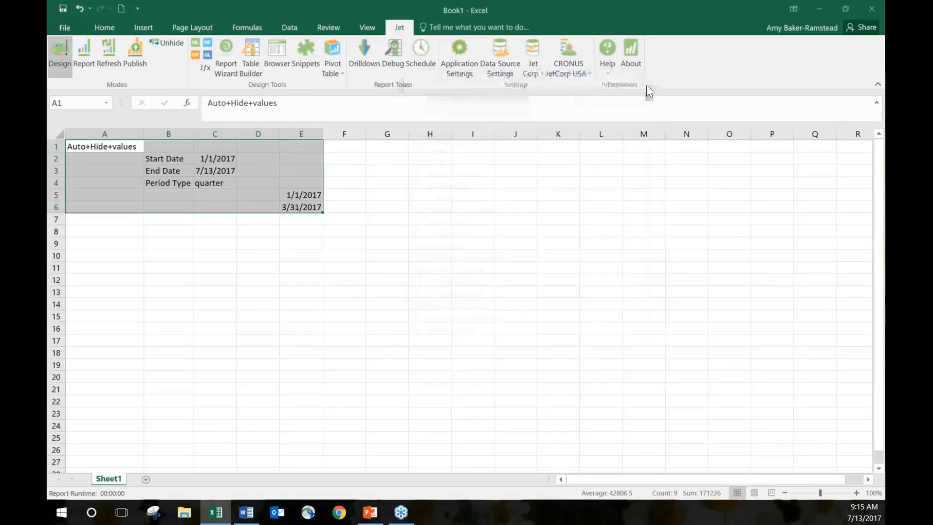
click(427, 240)
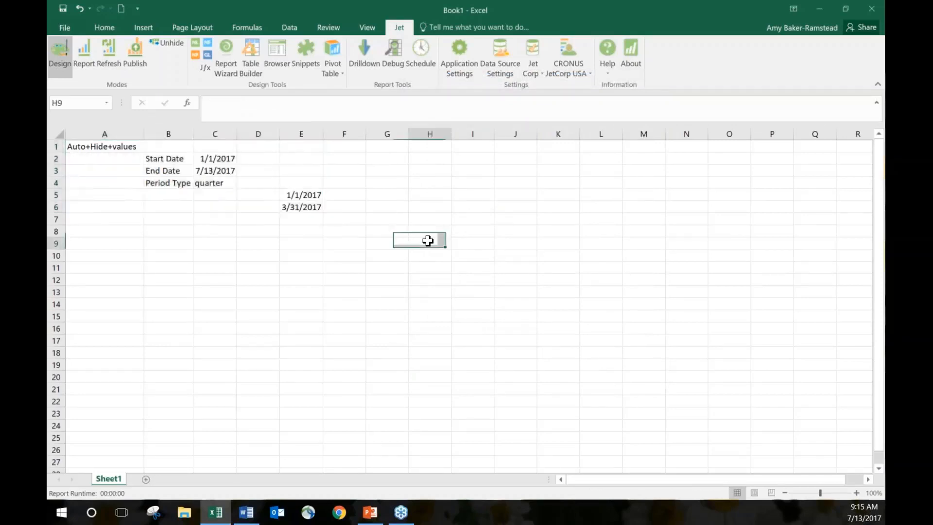
- Create a new blank workbook and insert the Dynamic Dates snippet at cell A1
click(118, 11)
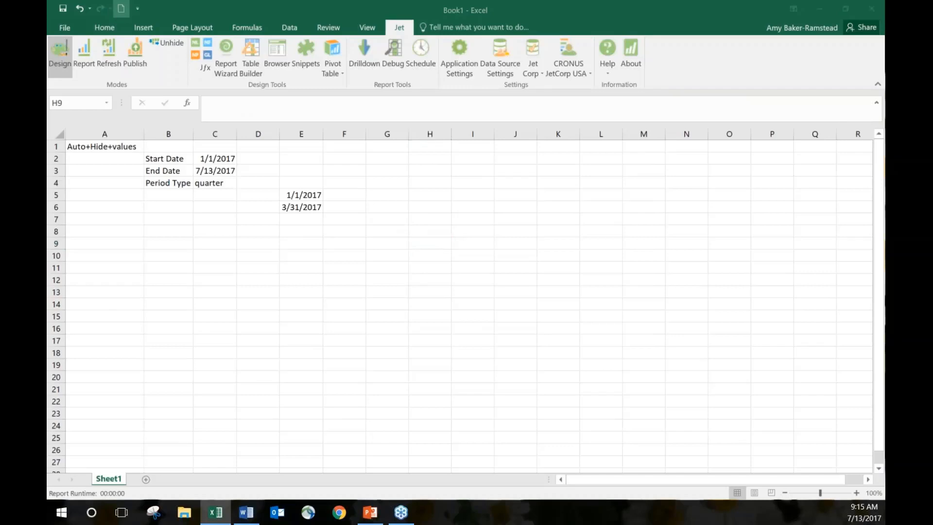
click(406, 28)
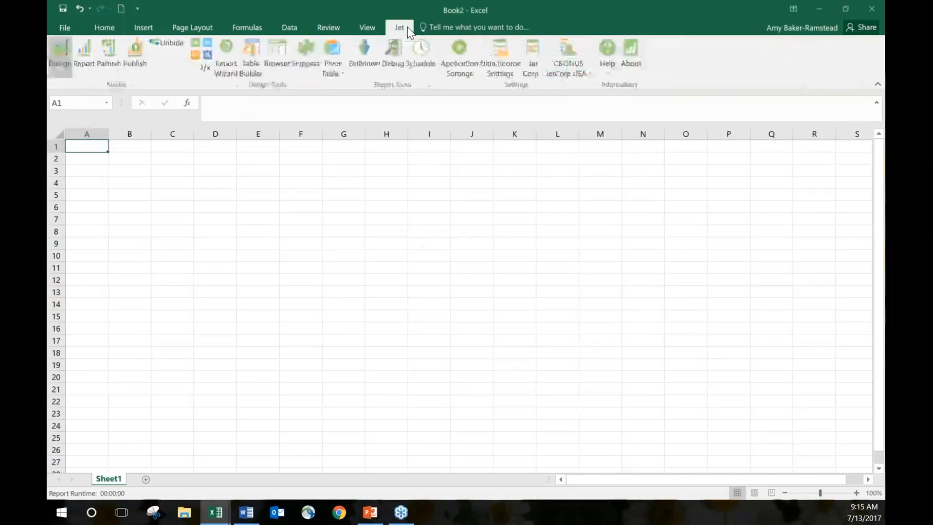
click(295, 59)
drag(446, 165, 87, 152)
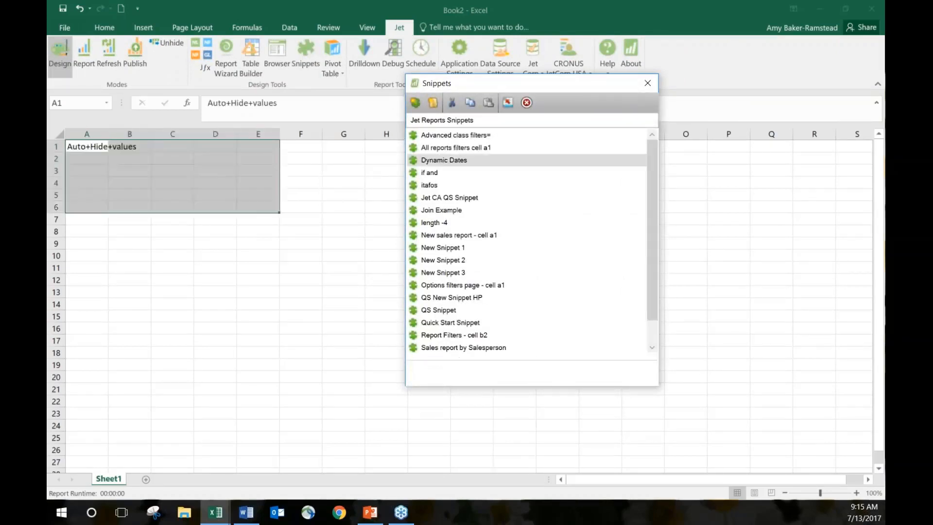
click(644, 88)
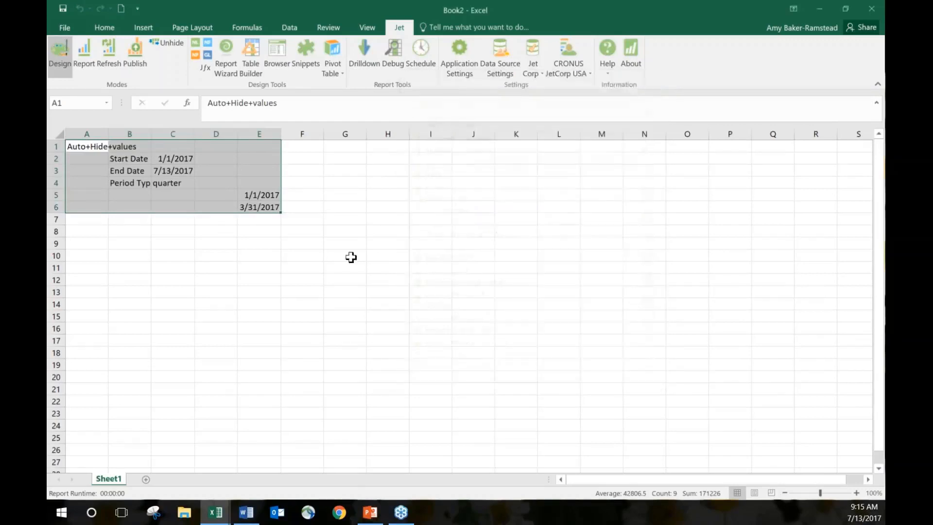
- Run the Jet report in the new workbook to test the inserted snippet, and return to design mode
click(290, 244)
click(88, 61)
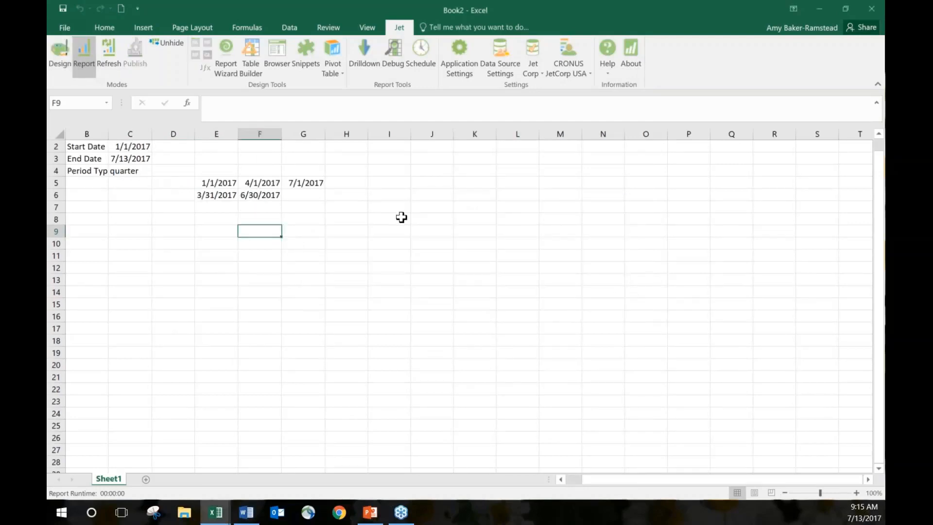
click(57, 53)
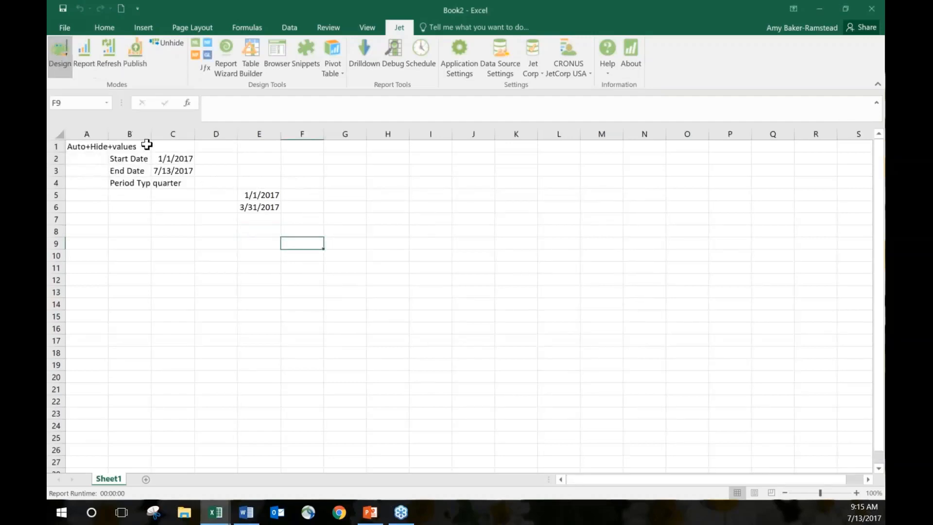
- Widen column B to fit its labels and set the Period Type in C4 to month
drag(151, 134, 190, 136)
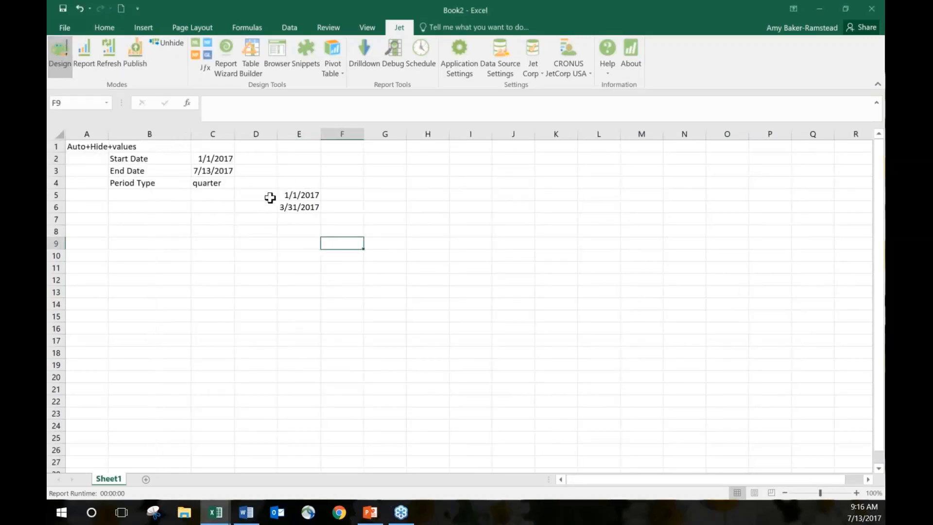
click(219, 185)
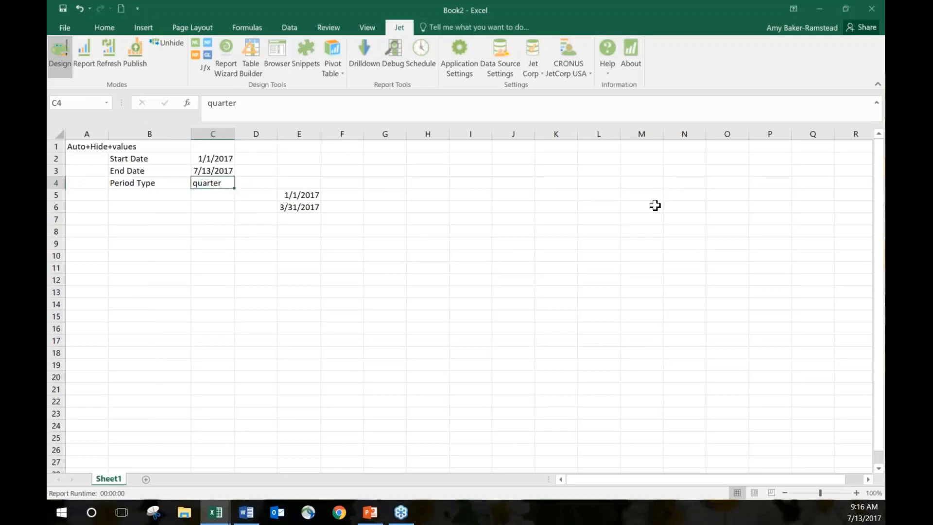
text(m)
key(BackSpace)
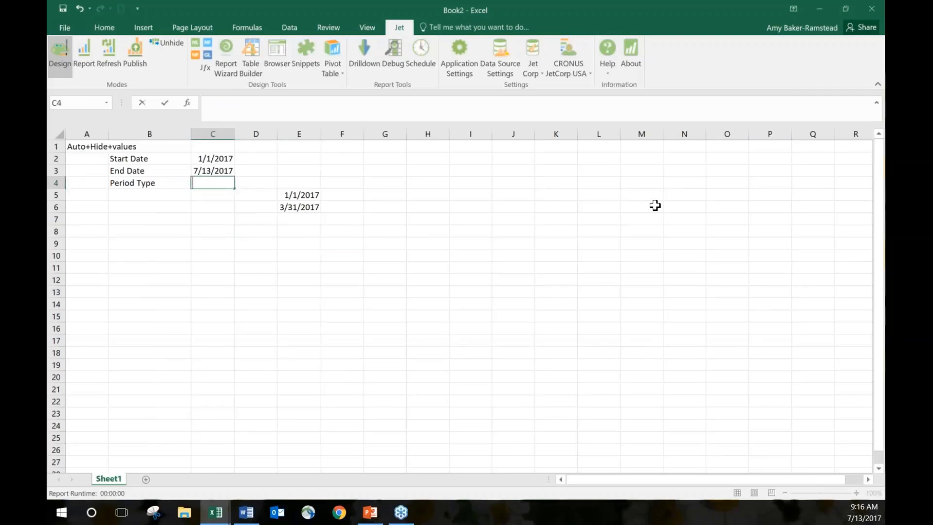
text(months)
key(Return)
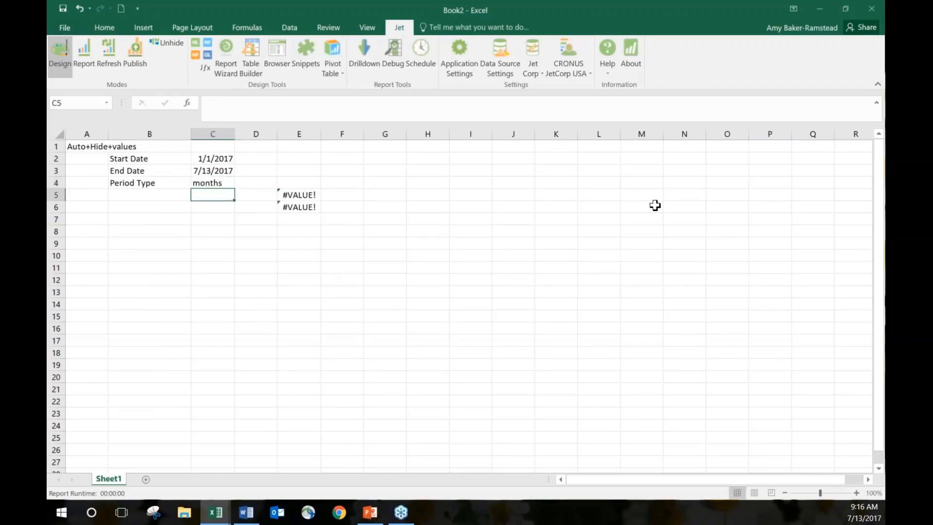
click(212, 184)
click(268, 106)
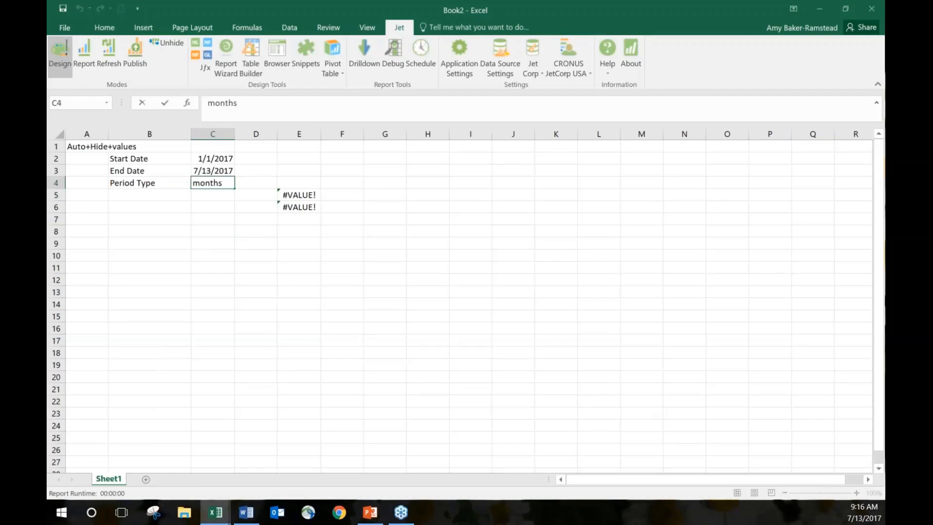
key(BackSpace)
key(Return)
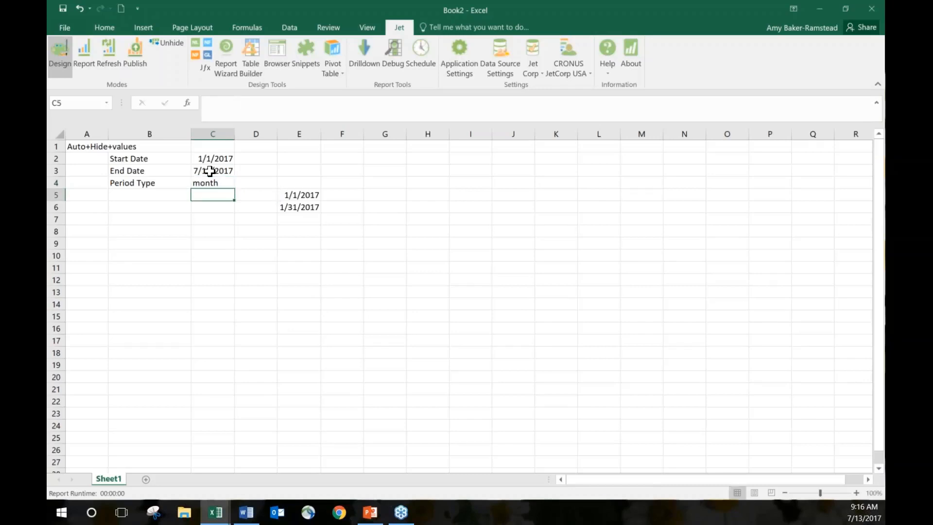
click(286, 246)
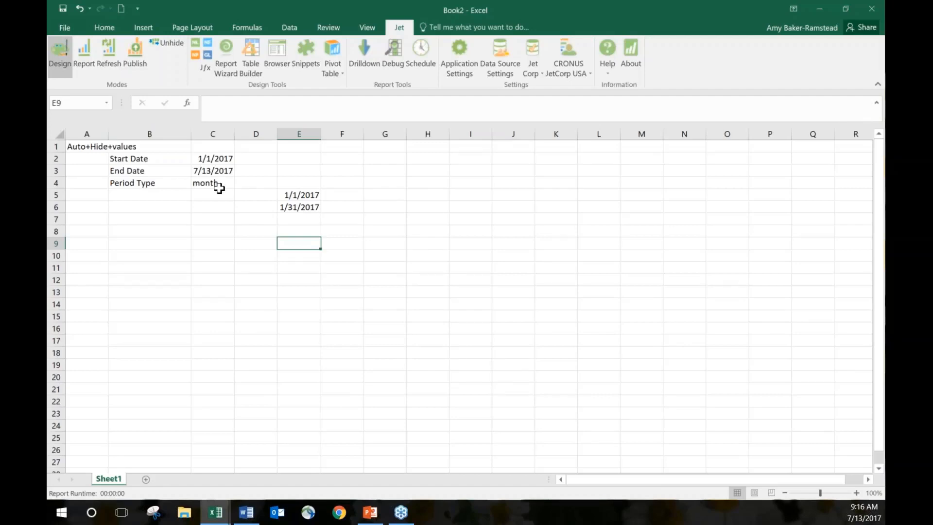
- Examine E5's NL function in the Jet Function Wizard, cancel the wizard, and switch to the PowerPoint slide show
click(311, 192)
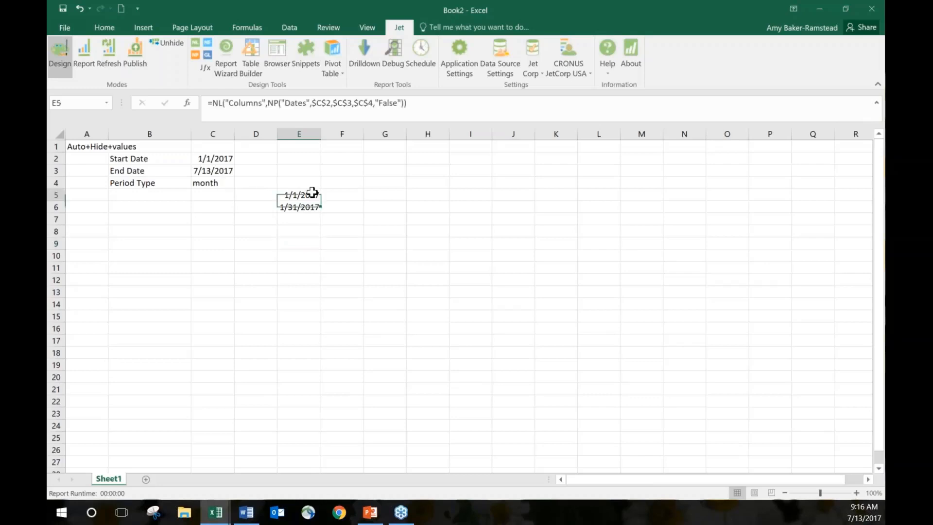
click(194, 42)
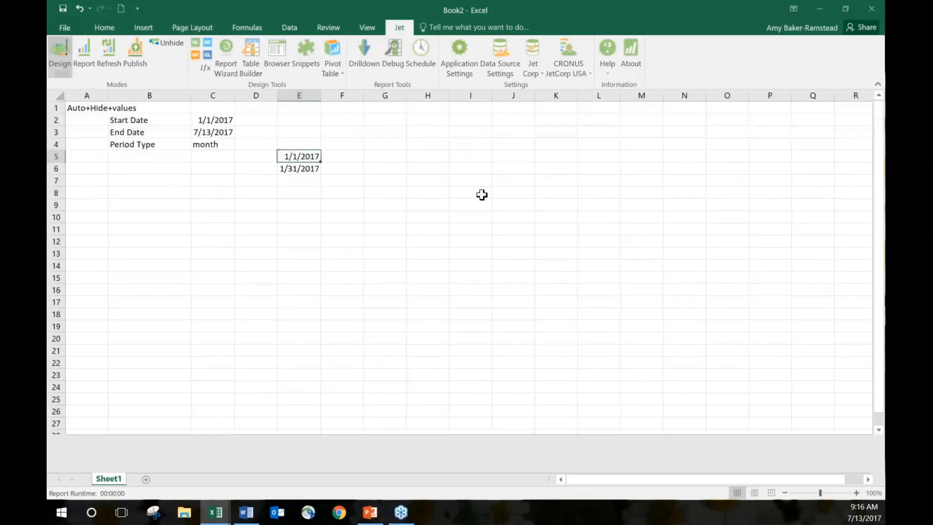
click(533, 215)
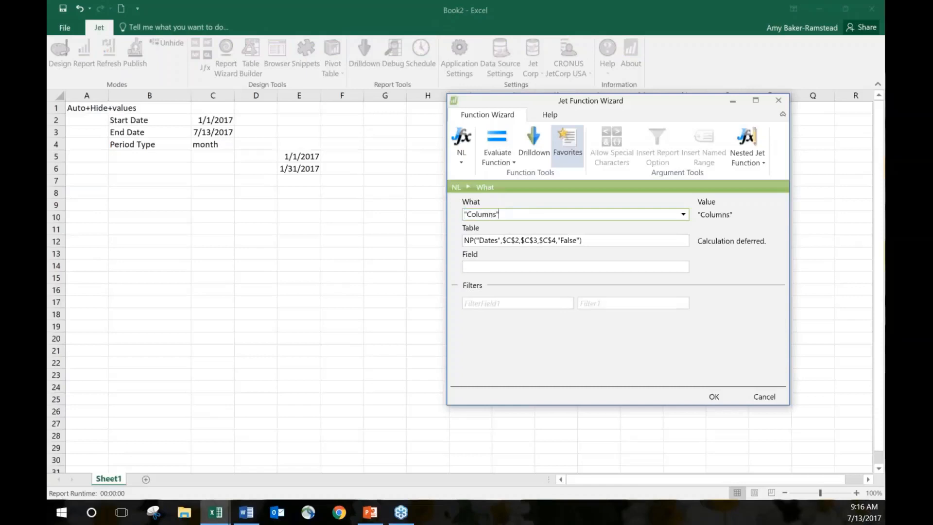
click(764, 396)
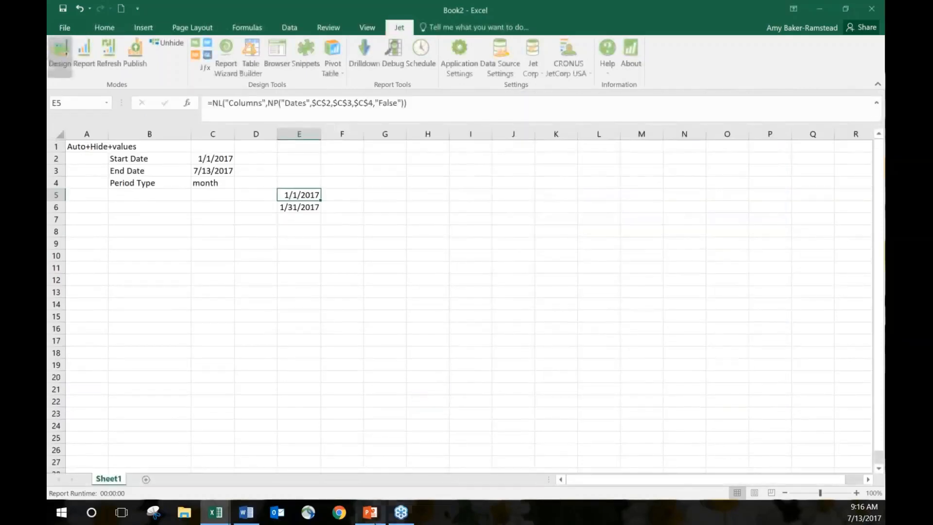
click(428, 404)
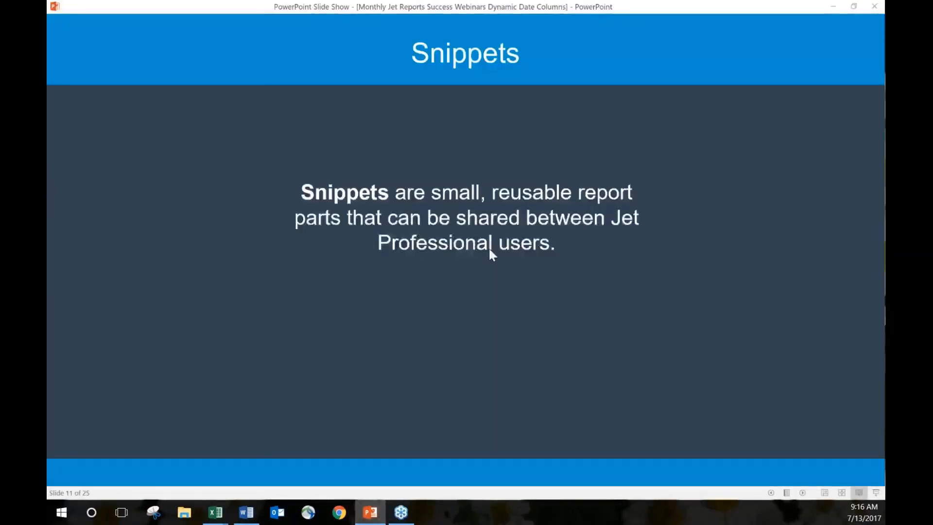
- Switch to the Book2 workbook in Excel, review E5's NL function in the Jet Function Wizard, and go back to PowerPoint
click(588, 277)
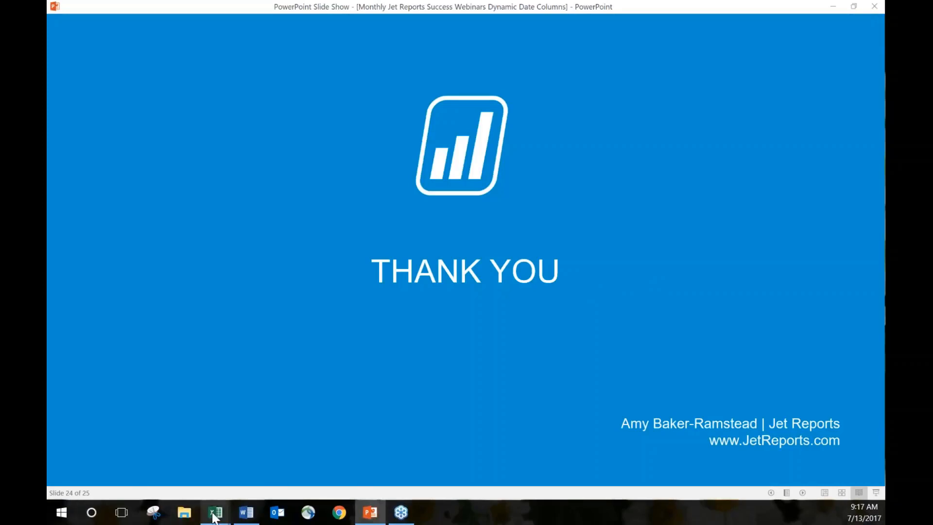
mouse_move(215, 514)
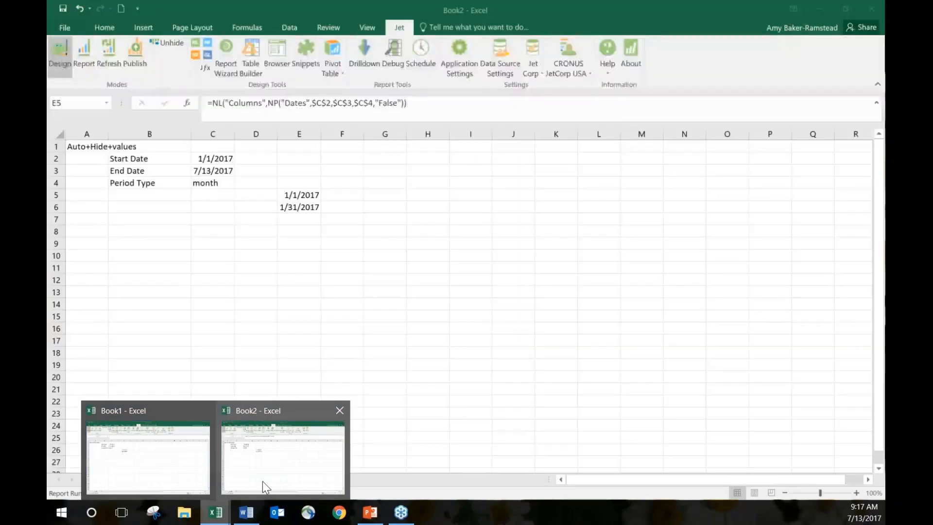
click(262, 481)
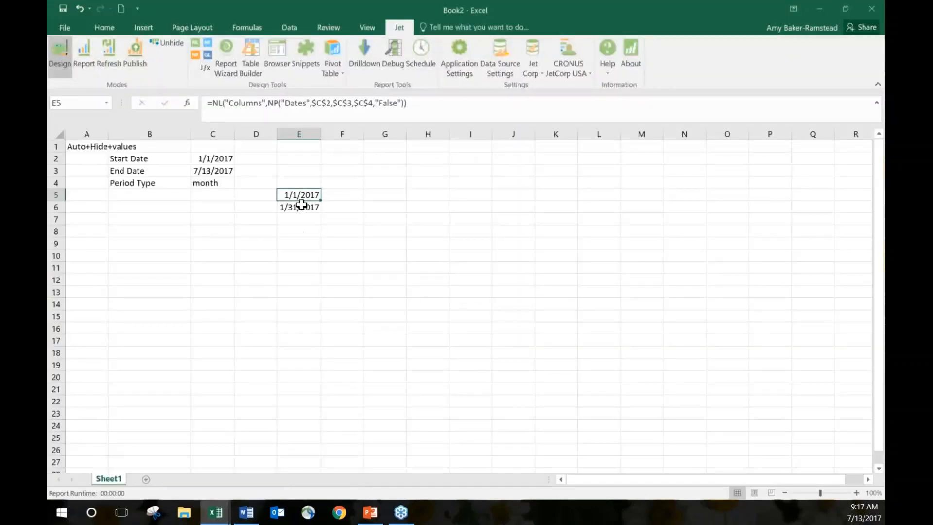
click(196, 42)
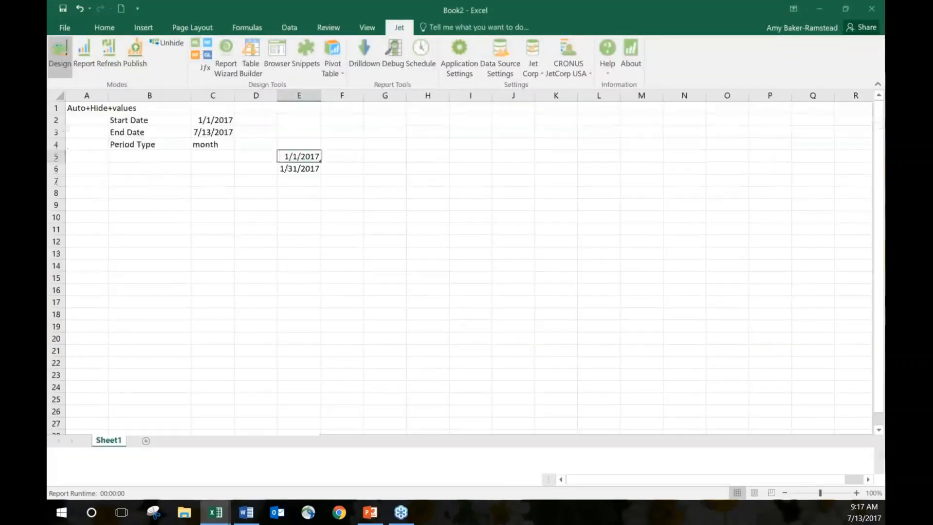
click(564, 215)
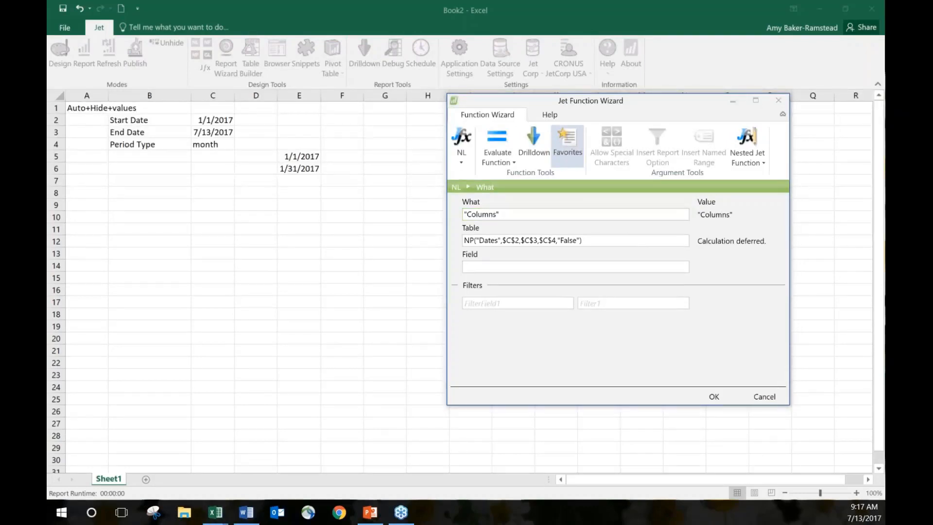
click(370, 512)
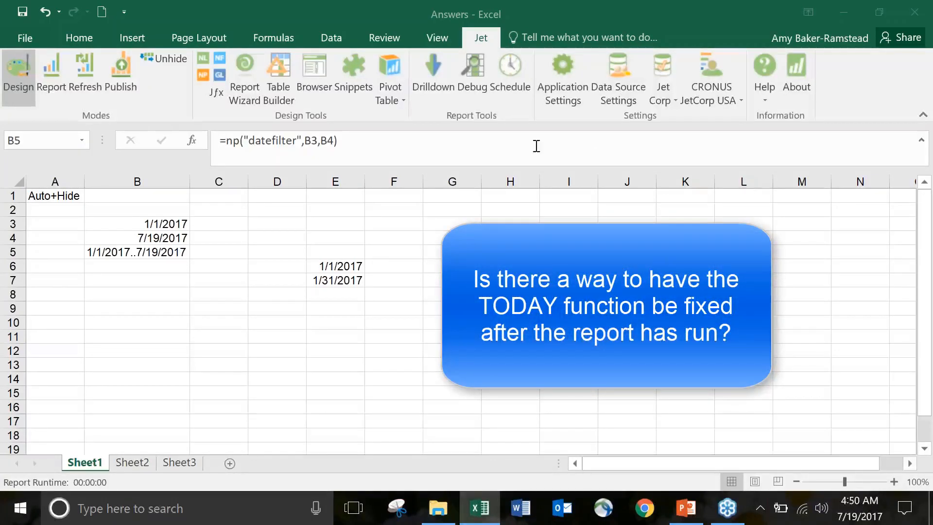
- Copy the =TODAY() formula text from cell B4 on Sheet1 of the Answers workbook, leaving the cell unedited
click(178, 251)
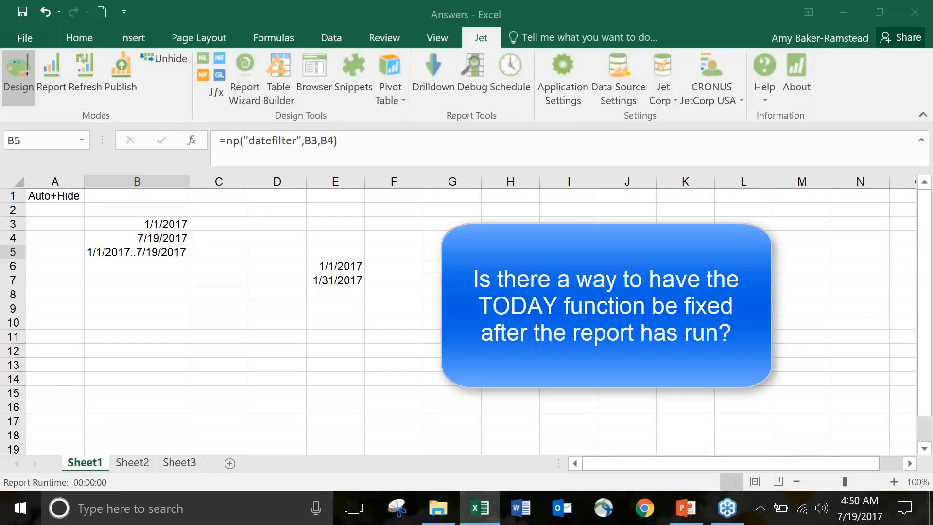
key(Up)
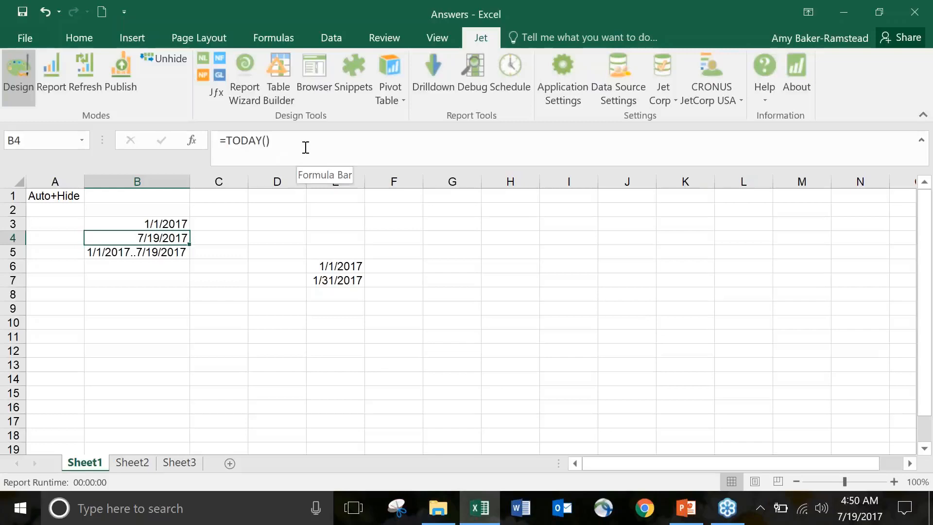
key(F2)
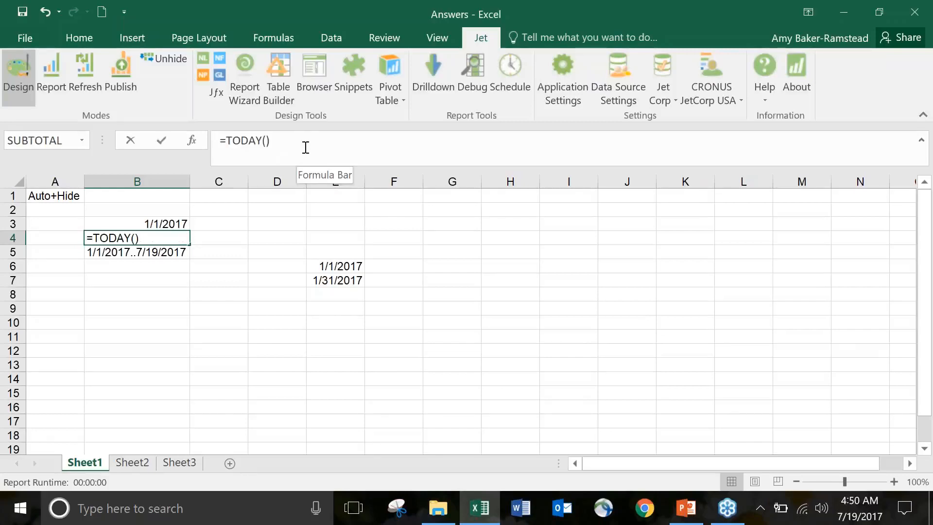
drag(275, 134, 212, 132)
key(ctrl+c)
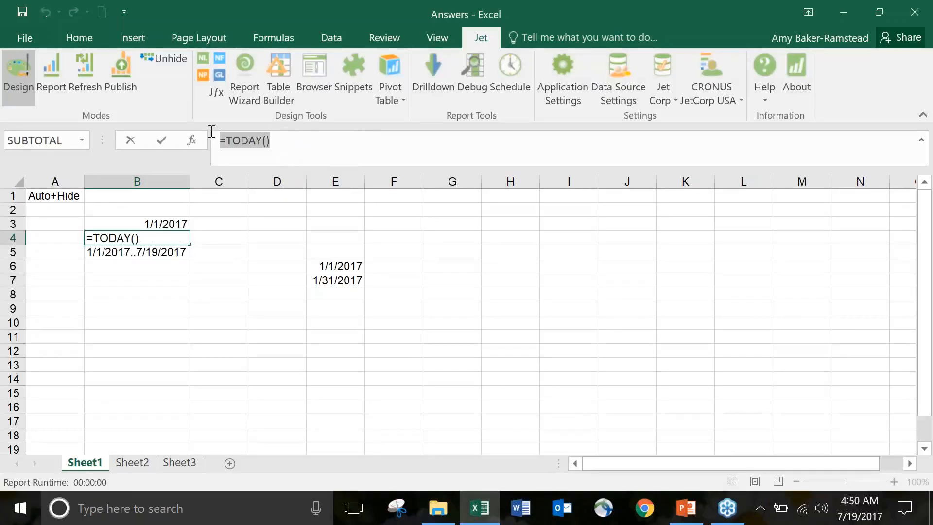
key(Escape)
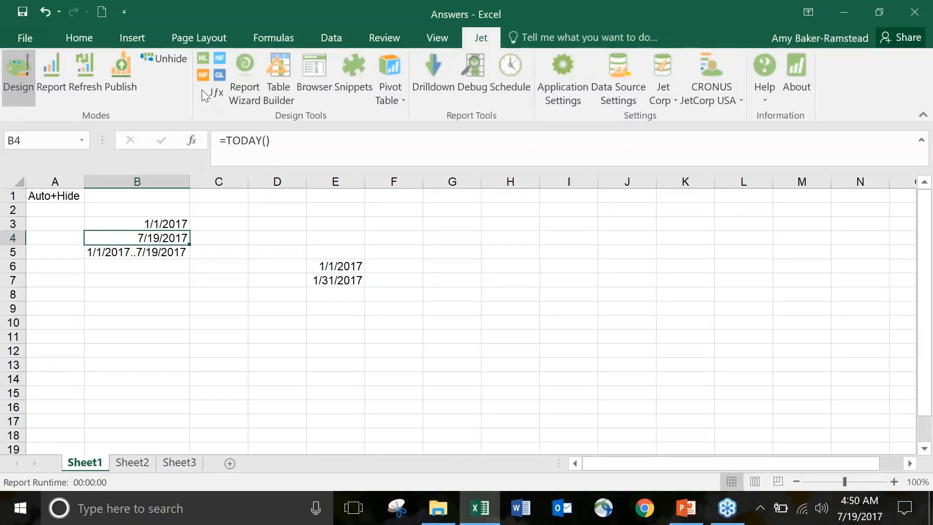
- Replace B4's formula with an NP function of type Eval, using the copied "=TODAY()" as its formula
click(203, 76)
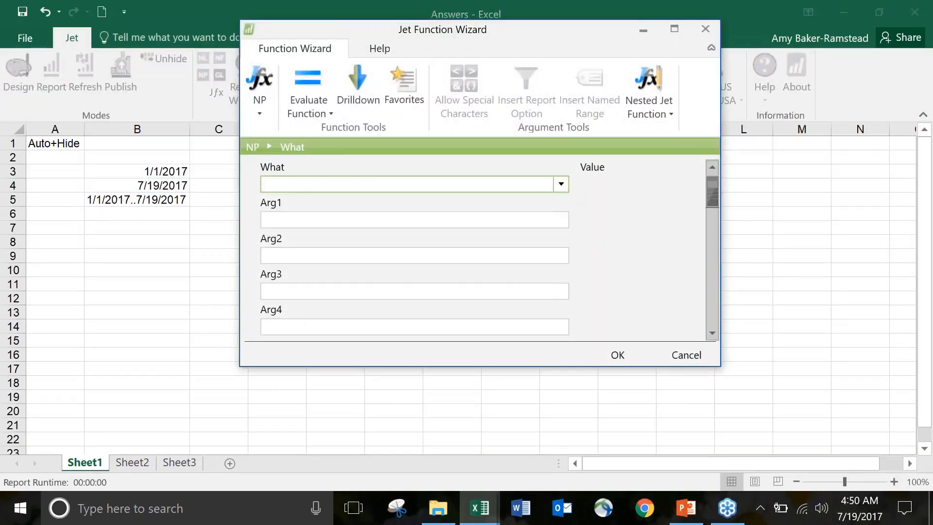
click(560, 184)
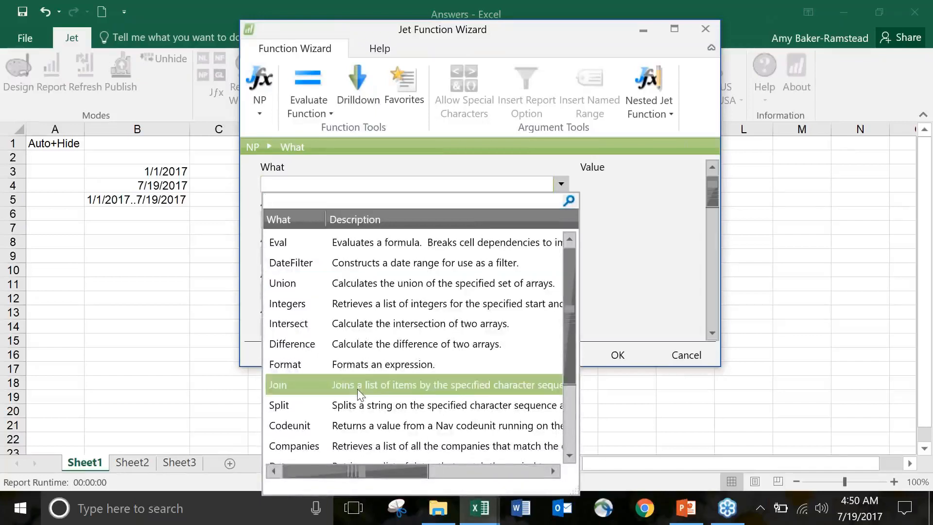
click(369, 247)
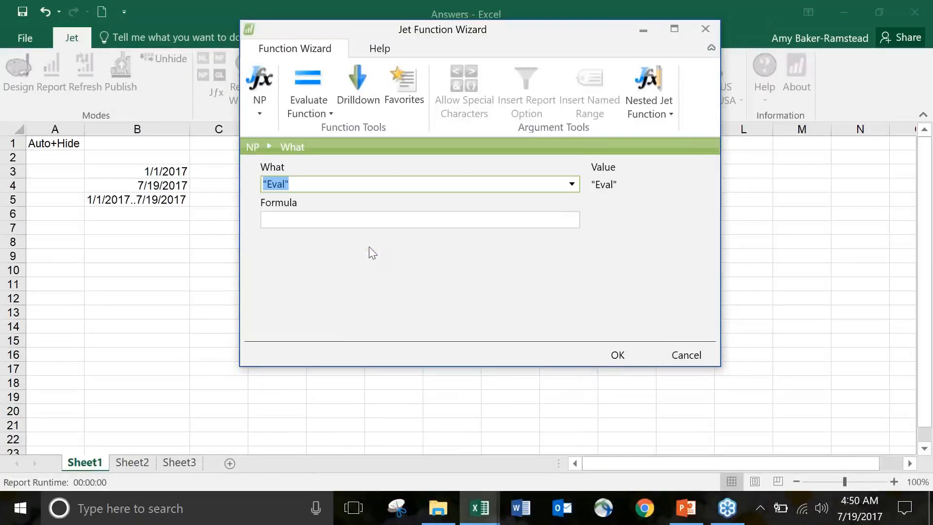
click(362, 221)
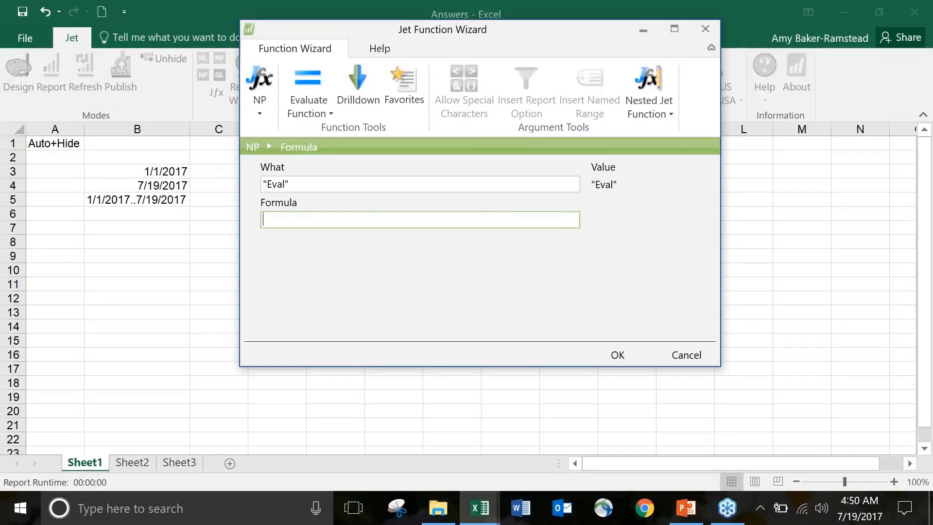
key(ctrl+v)
key(Tab)
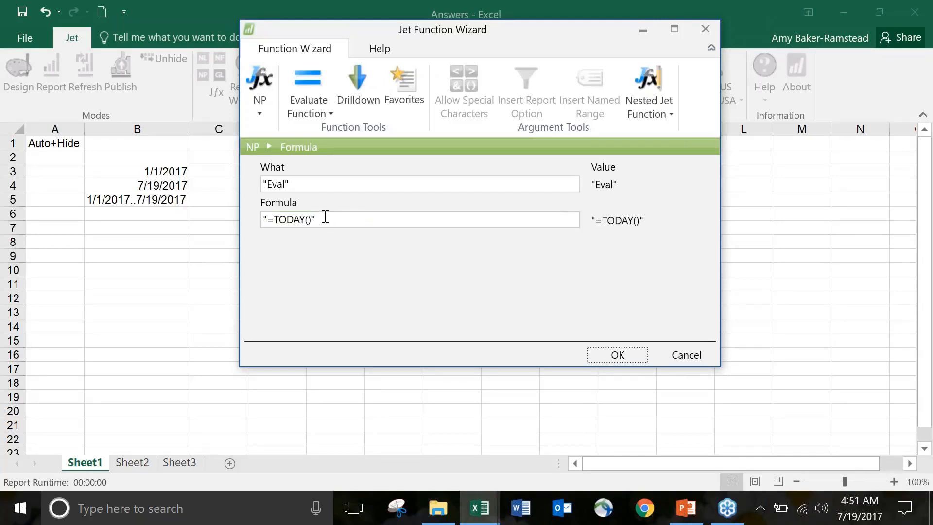
click(604, 353)
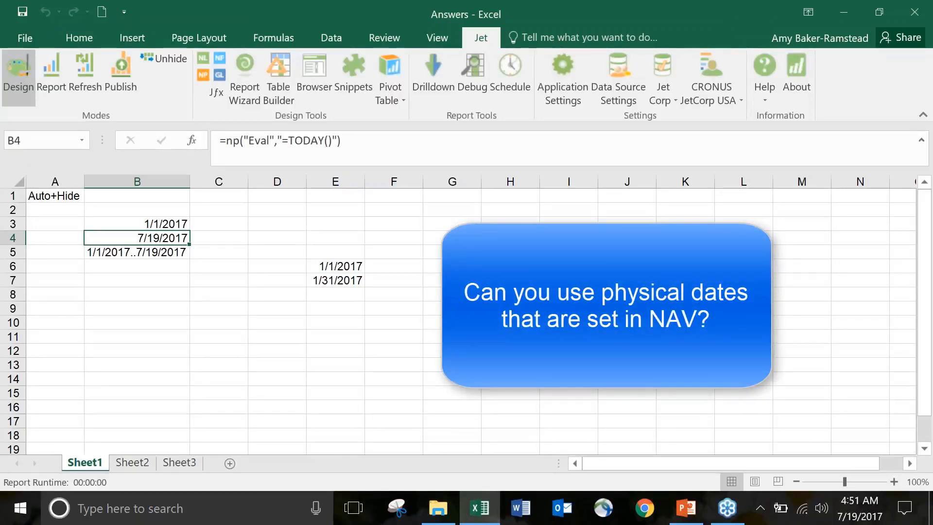
- Examine the table, field and filter arguments of E6's NL Columns function in the Jet Function Wizard, keeping them as they are
click(361, 267)
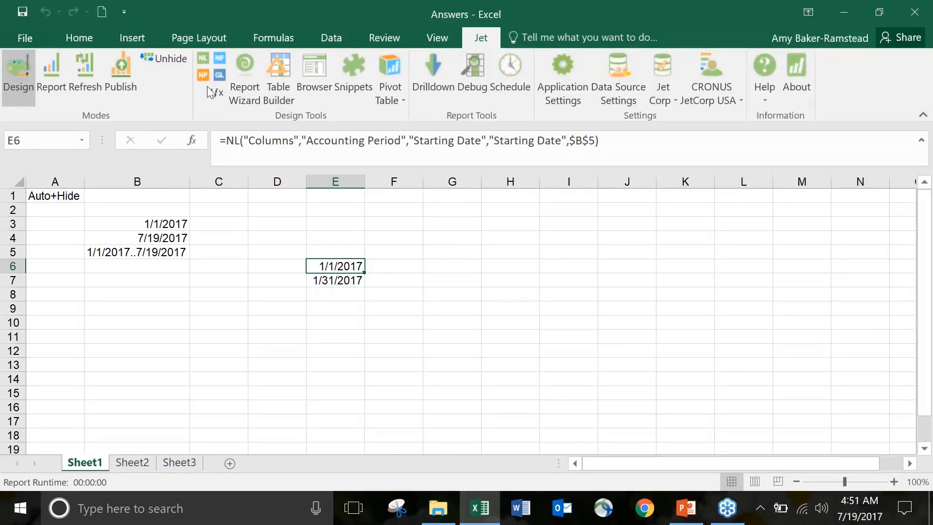
click(202, 56)
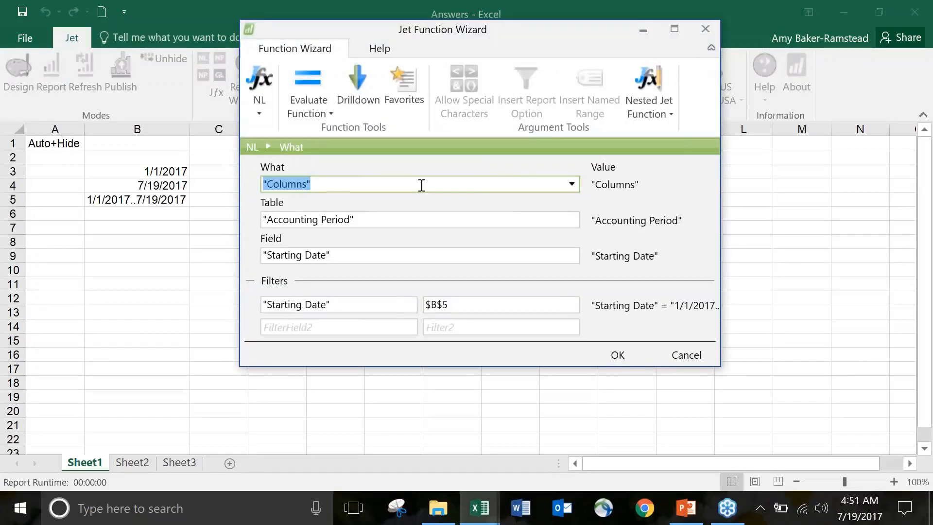
click(421, 185)
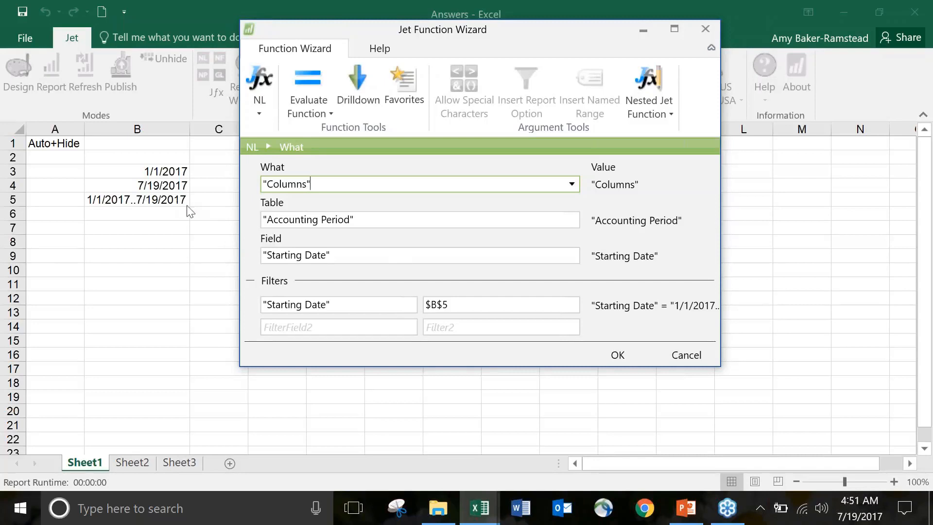
click(628, 355)
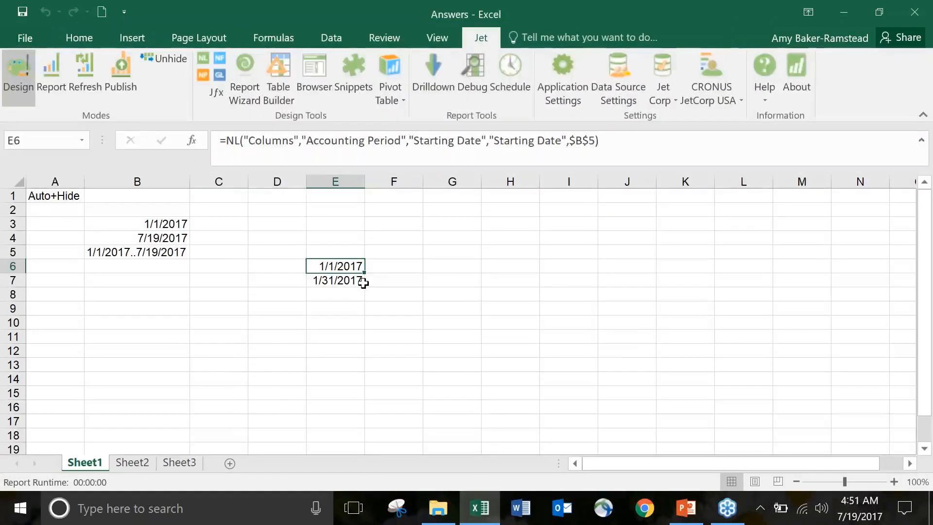
- Examine E7's NL First function in the Jet Function Wizard and its full formula, keeping both as they are
click(362, 280)
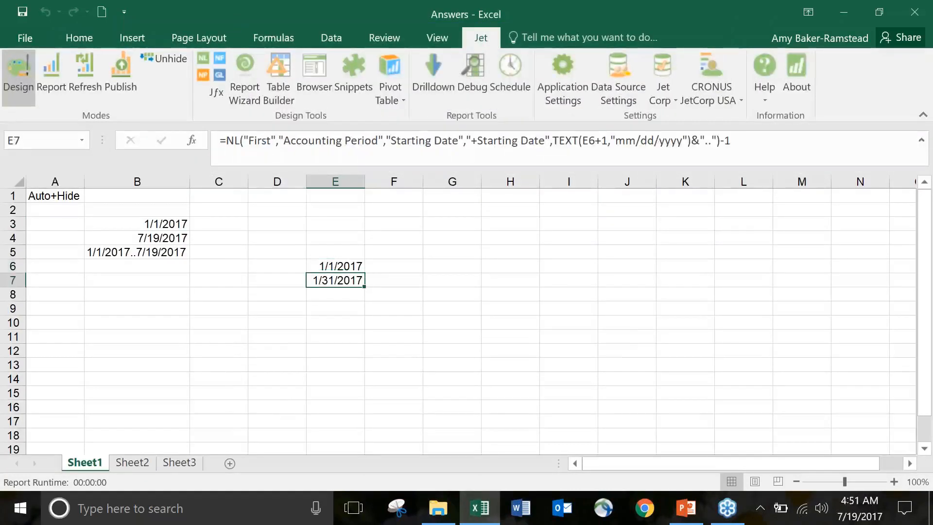
click(204, 57)
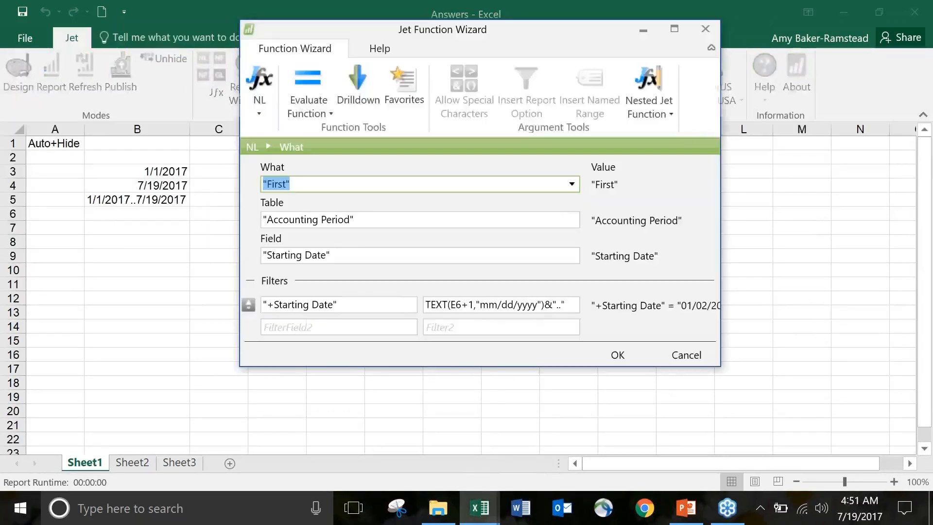
click(320, 184)
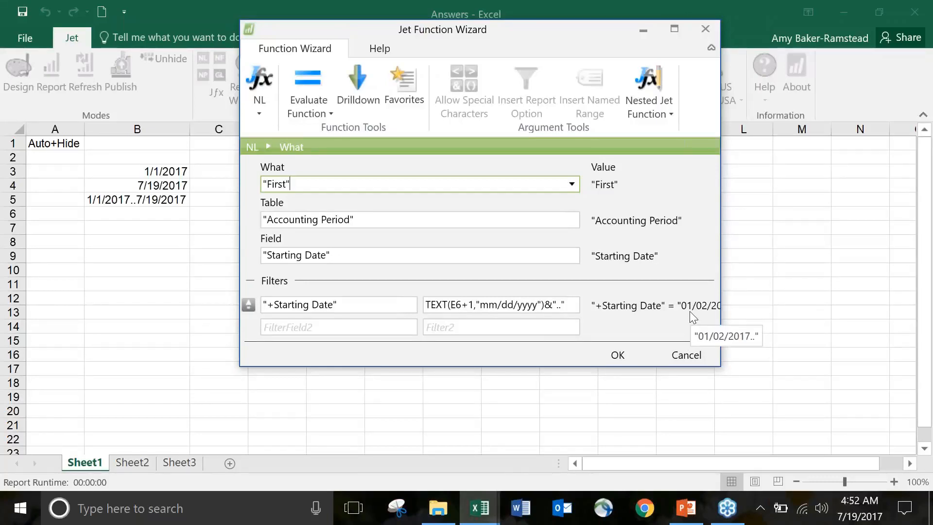
click(617, 355)
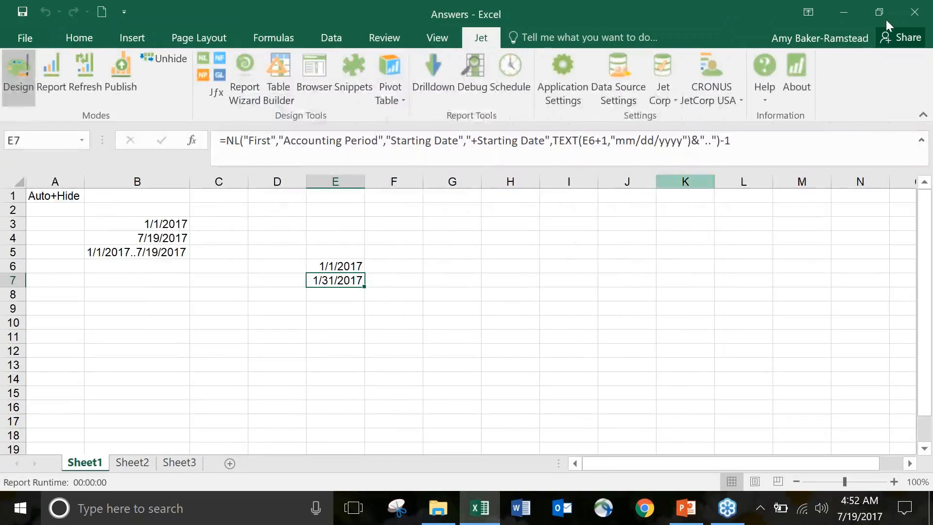
click(480, 158)
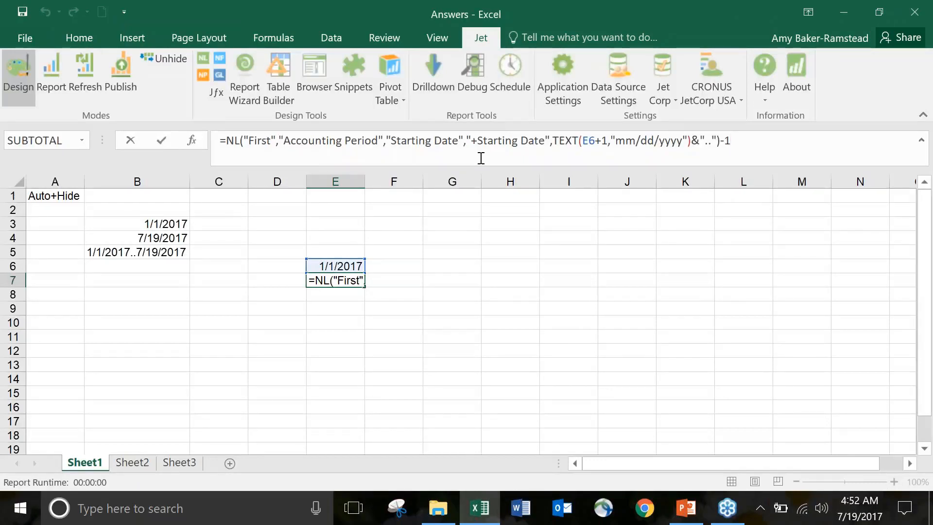
key(ctrl+Return)
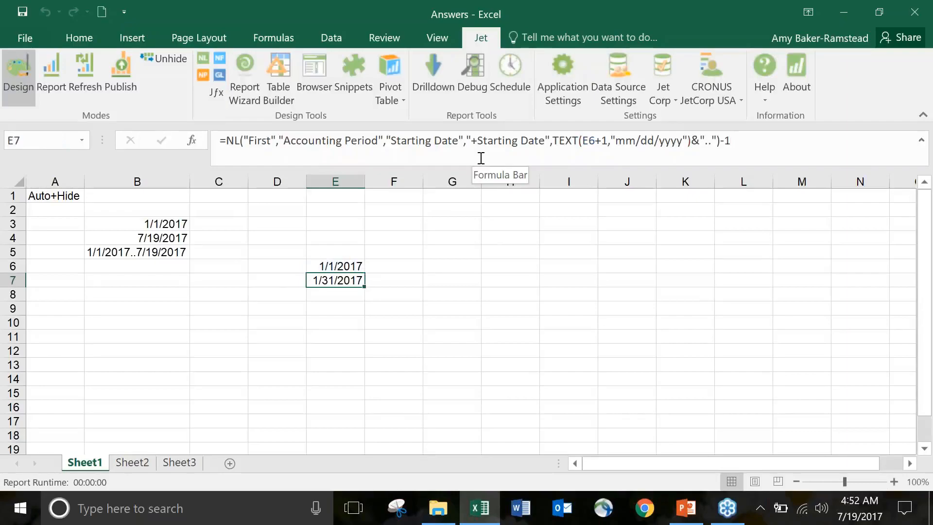